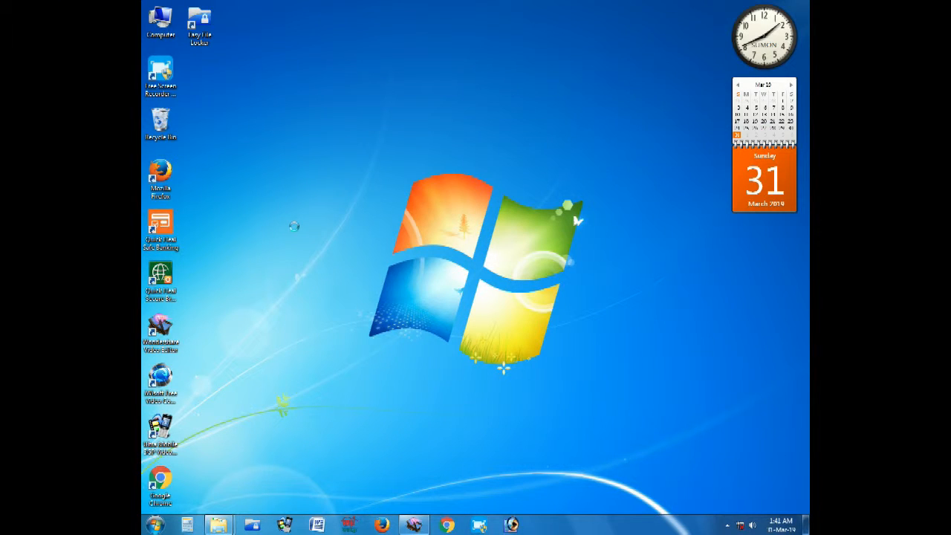
pyautogui.rightClick(278, 223)
pyautogui.click(297, 260)
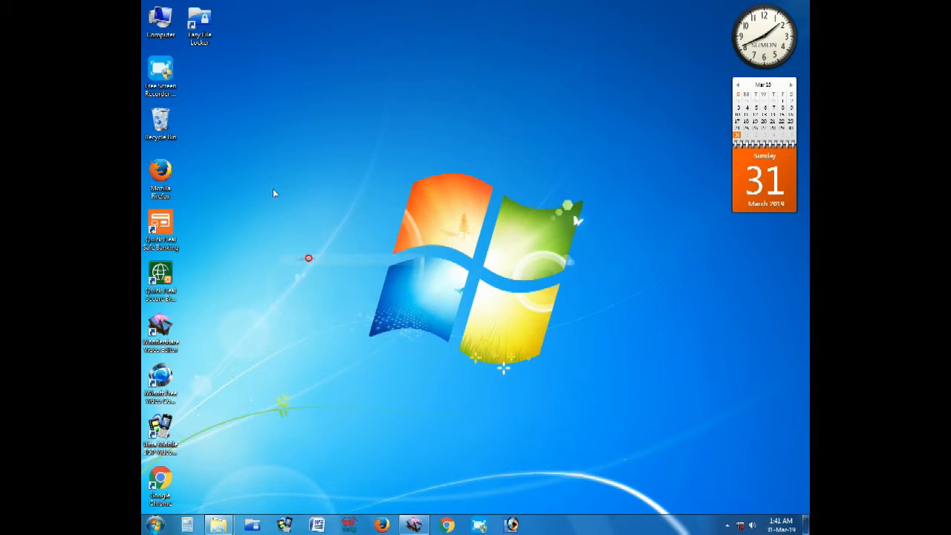
pyautogui.rightClick(334, 229)
pyautogui.click(329, 222)
pyautogui.rightClick(338, 217)
pyautogui.click(331, 208)
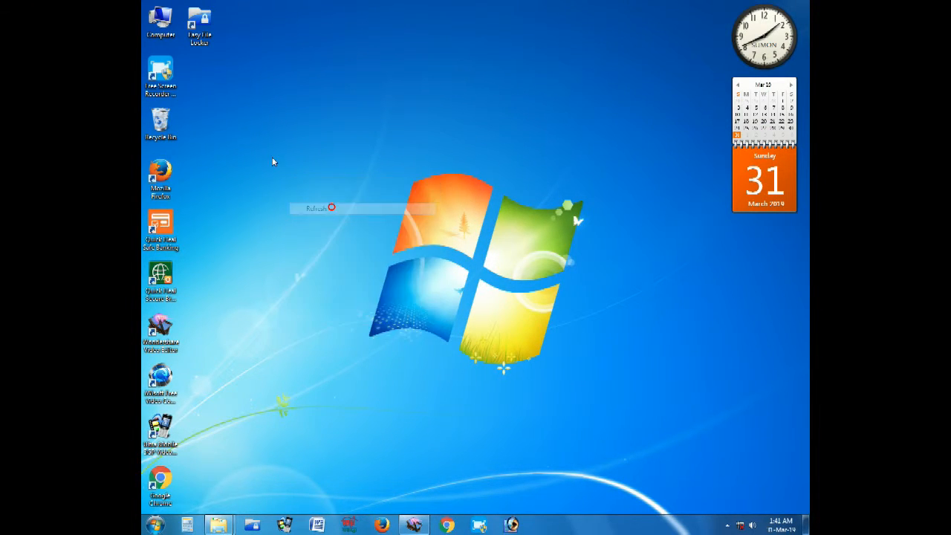
pyautogui.rightClick(273, 161)
pyautogui.click(333, 189)
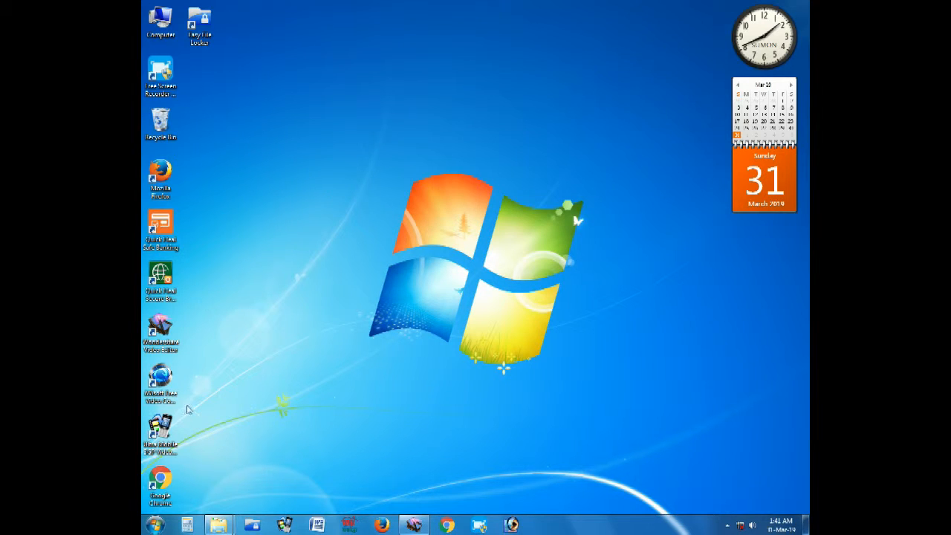
# View the computer's basic system information, close it and open the Control Panel
pyautogui.rightClick(155, 29)
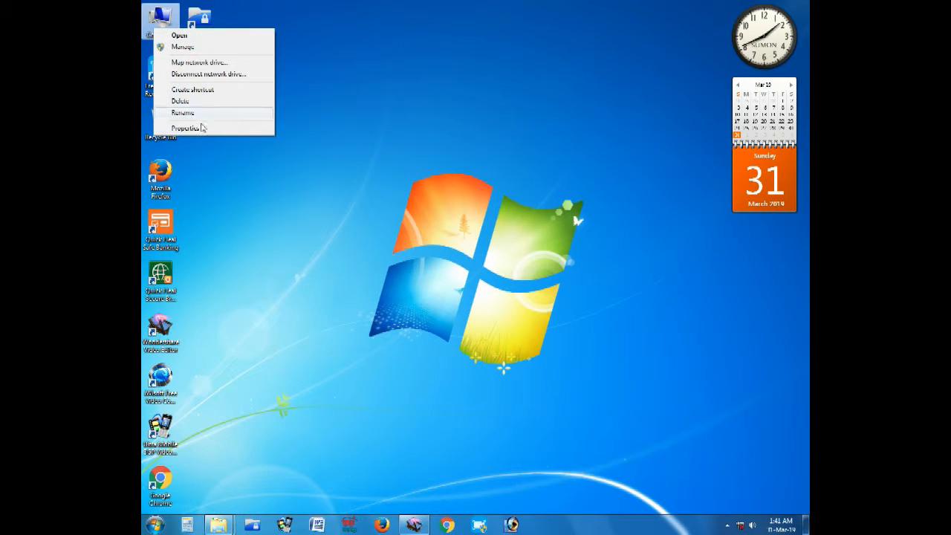
pyautogui.click(197, 129)
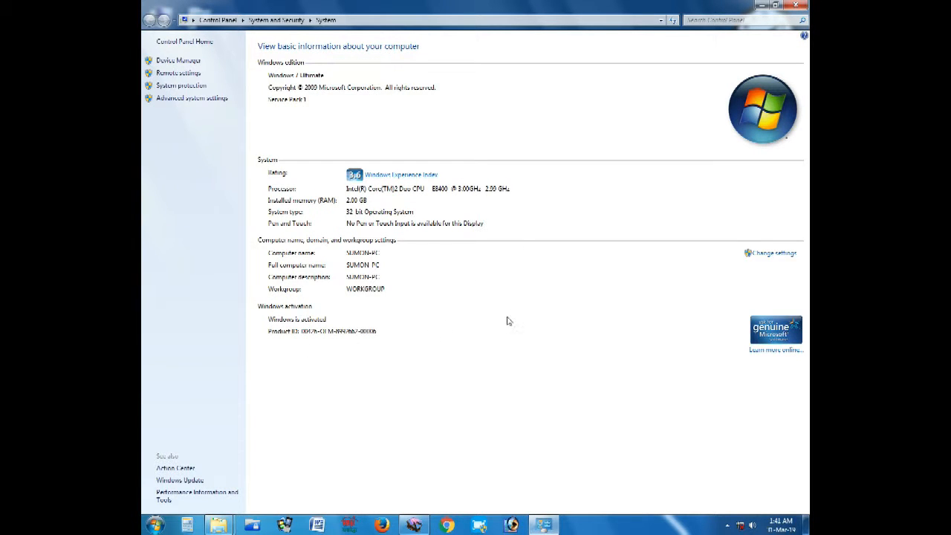
pyautogui.click(798, 8)
pyautogui.click(155, 525)
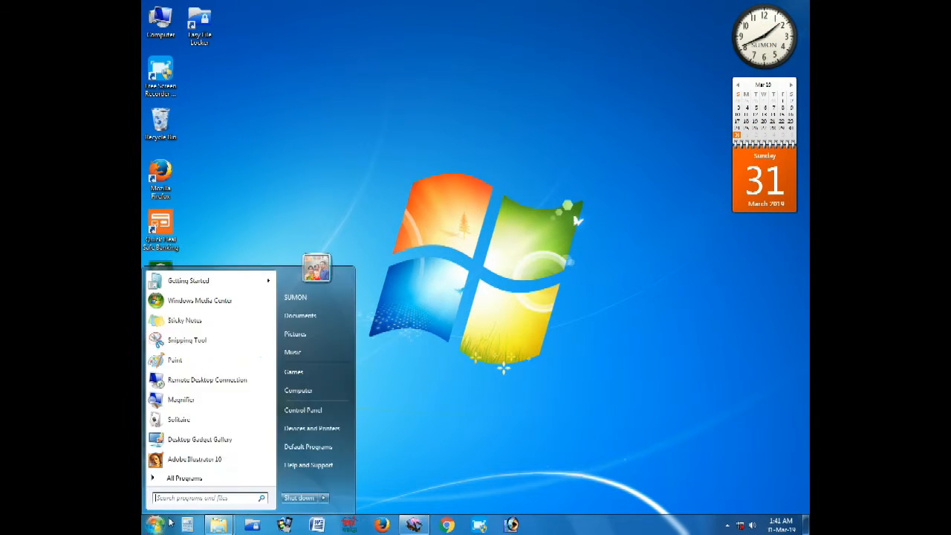
pyautogui.click(304, 410)
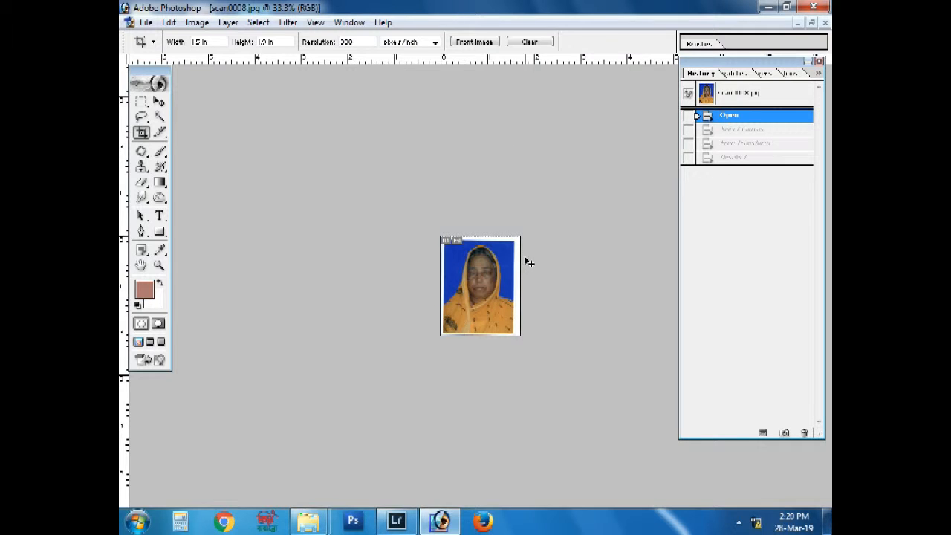
# Select the whole scanned portrait, rotate it slightly with Free Transform to straighten it, and deselect
pyautogui.hotkey('ctrl', '+')
pyautogui.hotkey('ctrl', '+')
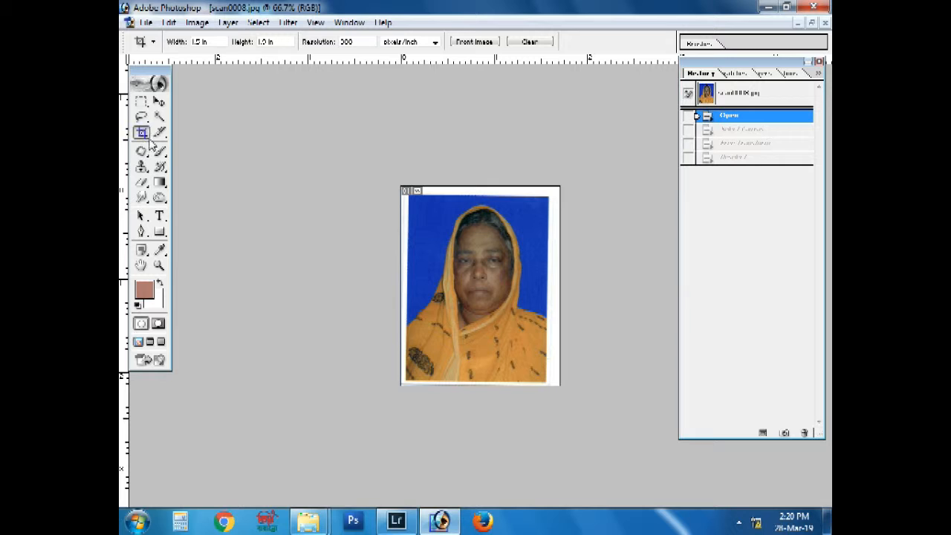
pyautogui.hotkey('ctrl', 'a')
pyautogui.hotkey('ctrl', 't')
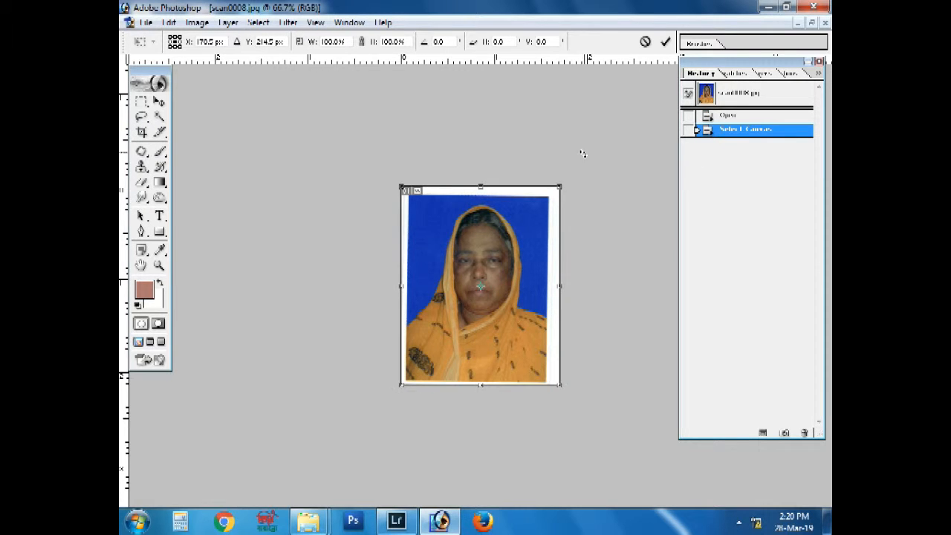
pyautogui.hotkey('ctrl', '+')
pyautogui.moveTo(614, 98); pyautogui.dragTo(609, 94)
pyautogui.press('Return')
pyautogui.press('c')
pyautogui.hotkey('ctrl', 'd')
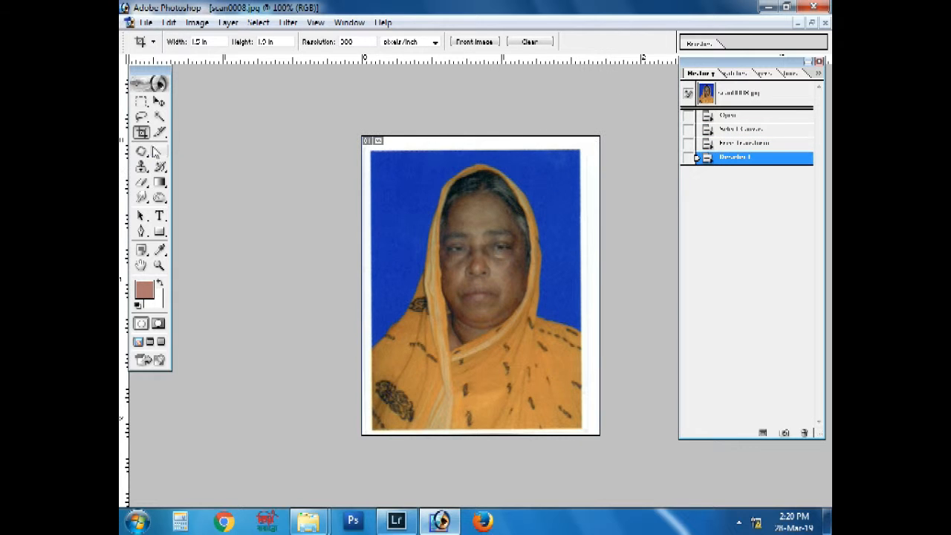
# Marquee-select the entire photo and rotate it slightly clockwise with Free Transform to finish straightening it
pyautogui.click(142, 104)
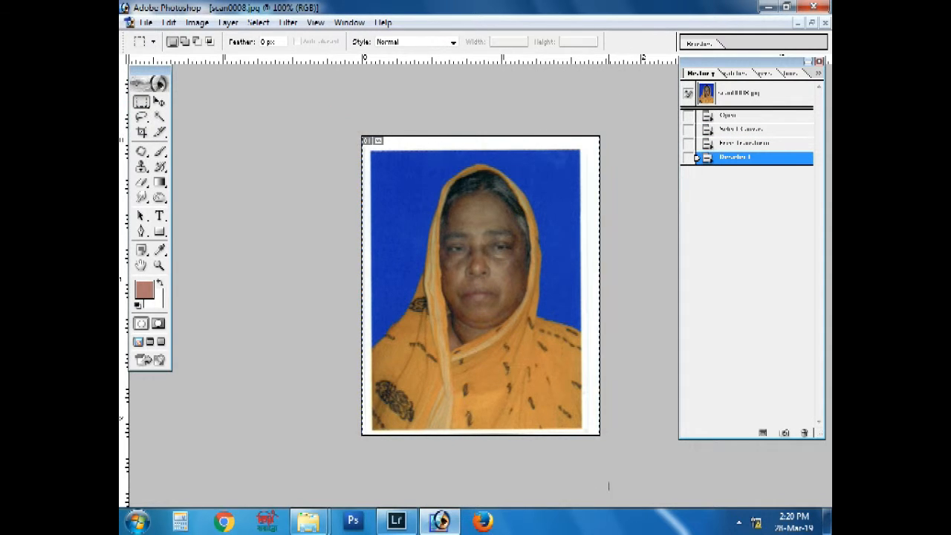
pyautogui.moveTo(609, 486); pyautogui.dragTo(608, 486)
pyautogui.hotkey('ctrl', 't')
pyautogui.moveTo(609, 120); pyautogui.dragTo(616, 122)
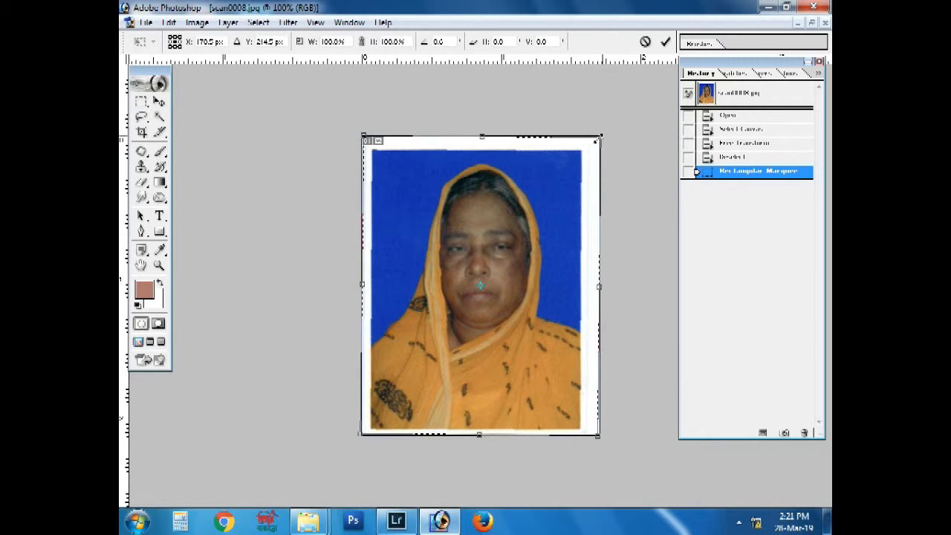
pyautogui.press('Return')
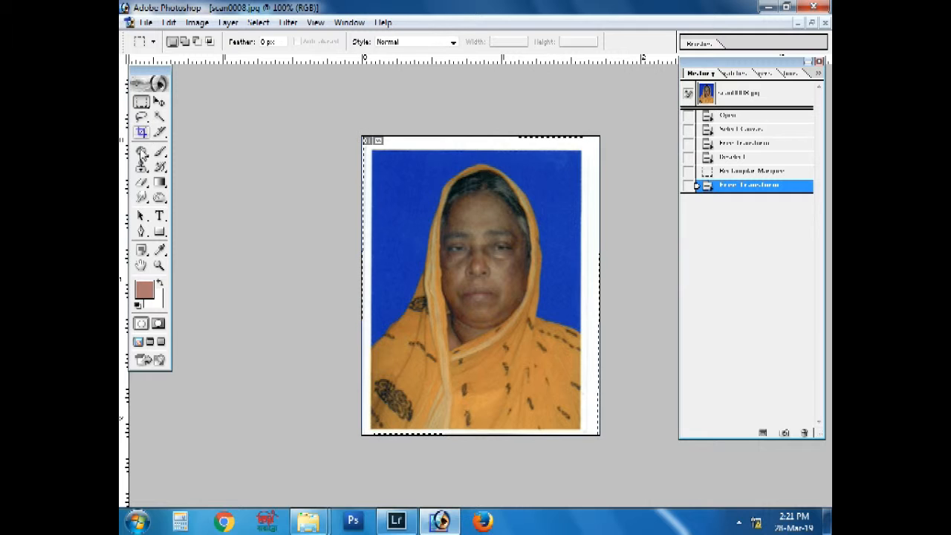
# Set the Crop tool's width to 1.5 in and clear the selection around the photo
pyautogui.click(141, 133)
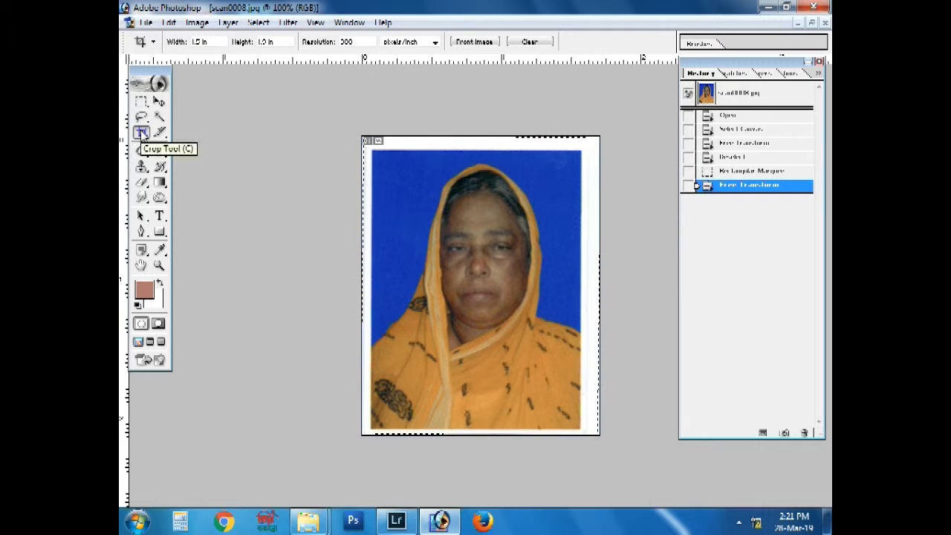
pyautogui.click(199, 41)
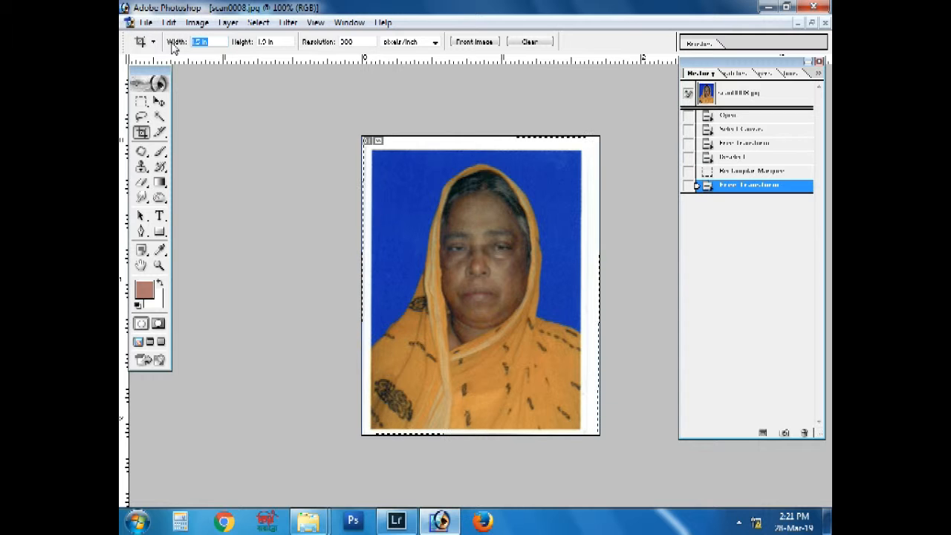
pyautogui.write('1.5')
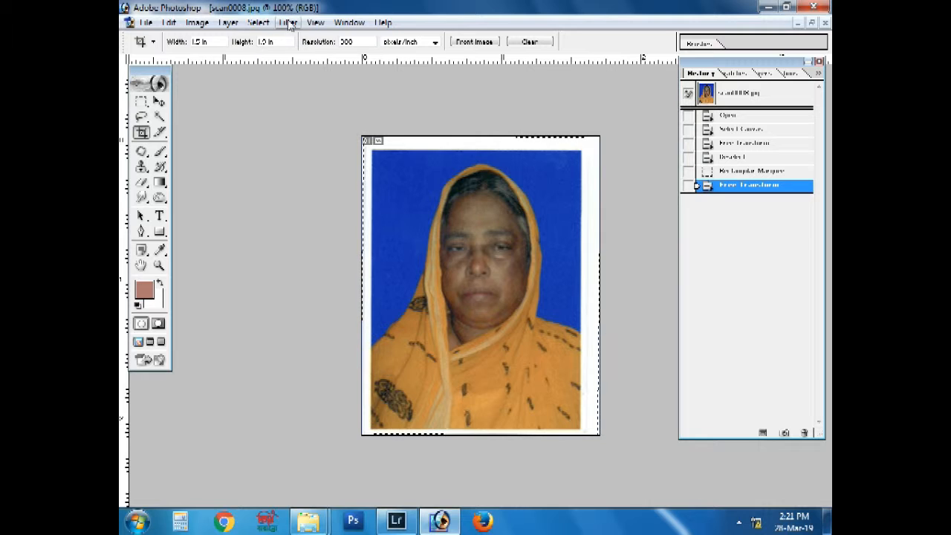
pyautogui.click(258, 23)
pyautogui.click(282, 54)
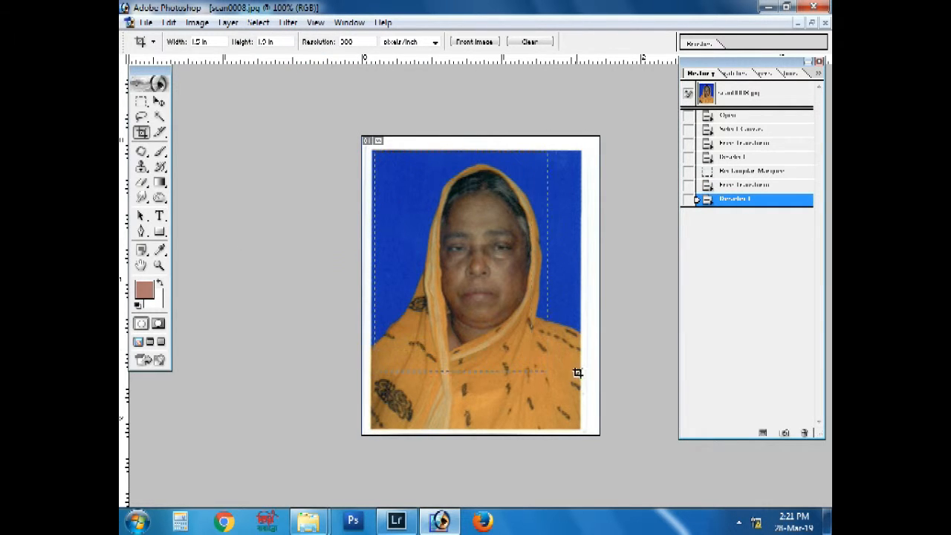
# Crop the scan closely around the portrait at 1.5 by 1.9 in and 300 pixels/inch, trimming the white border
pyautogui.moveTo(609, 409)
pyautogui.mouseDown()
pyautogui.moveTo(601, 404)
pyautogui.moveTo(576, 418)
pyautogui.moveTo(588, 430)
pyautogui.mouseUp()
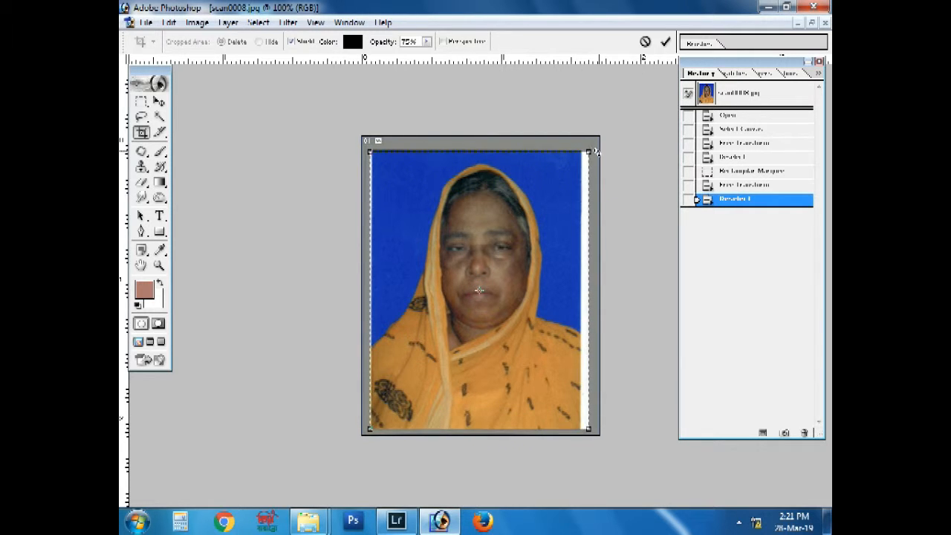
pyautogui.moveTo(589, 154); pyautogui.dragTo(586, 156)
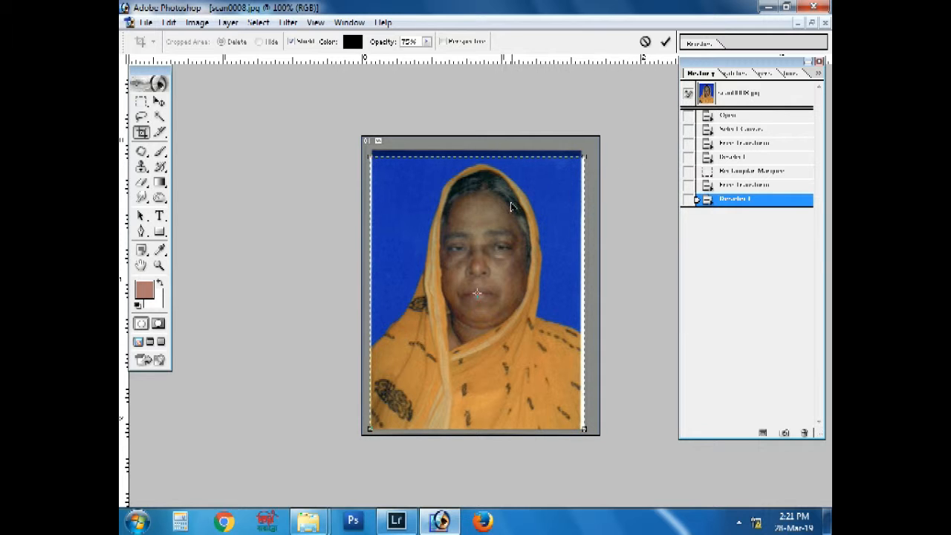
pyautogui.rightClick(467, 211)
pyautogui.click(495, 214)
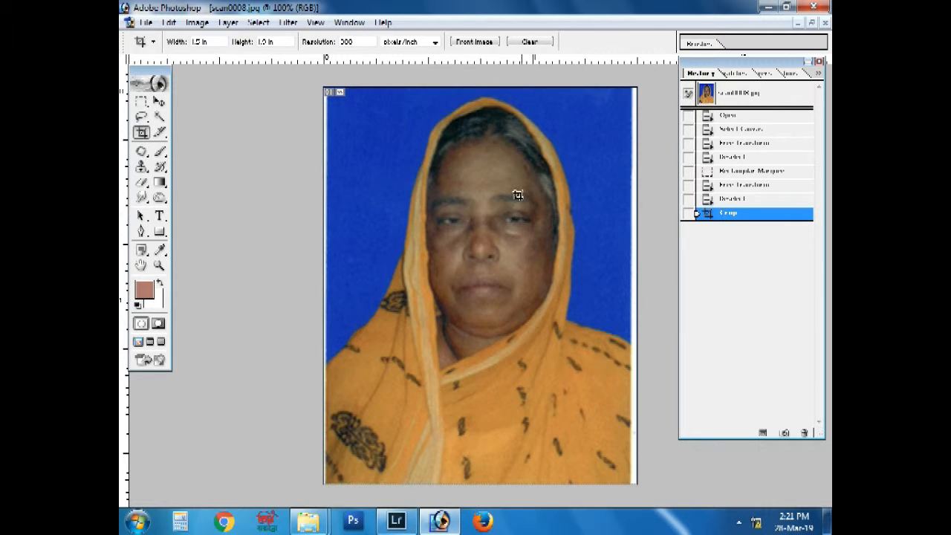
# Apply Auto Levels to the cropped portrait
pyautogui.click(228, 22)
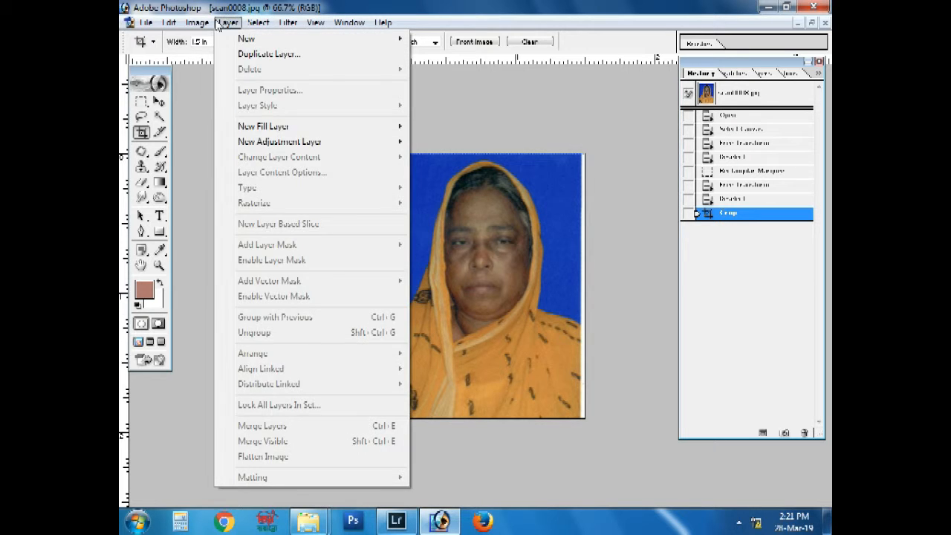
pyautogui.moveTo(200, 22)
pyautogui.moveTo(228, 59)
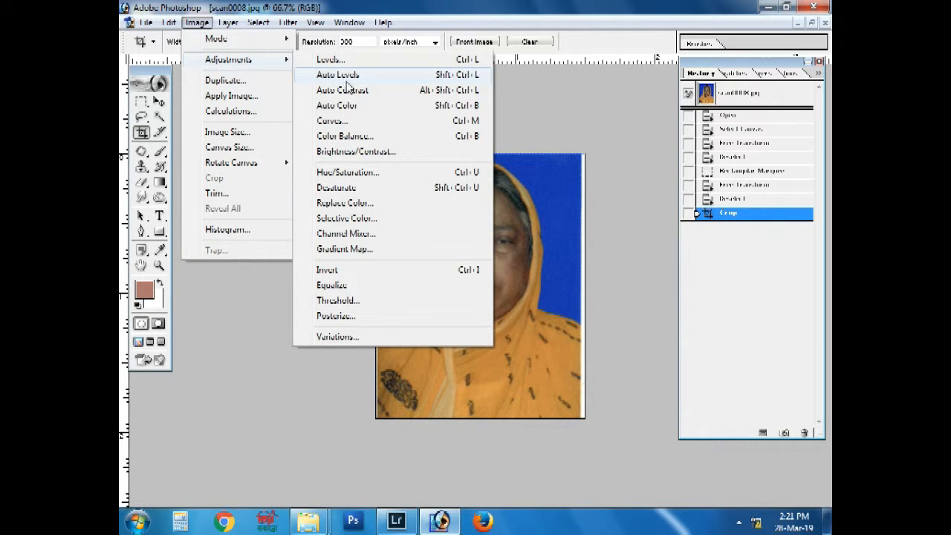
pyautogui.click(339, 75)
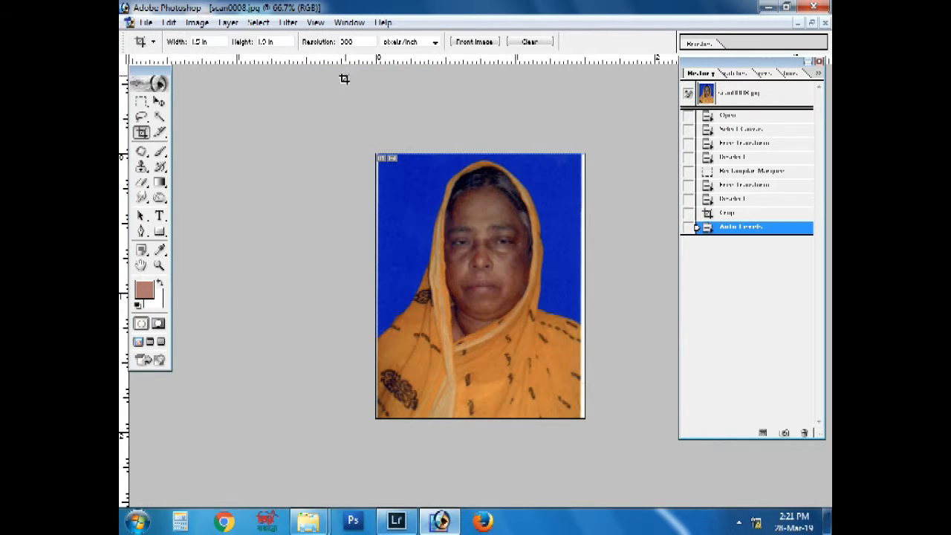
# Brighten the portrait with an RGB Curves adjustment, raising input 145 to output 167
pyautogui.click(197, 22)
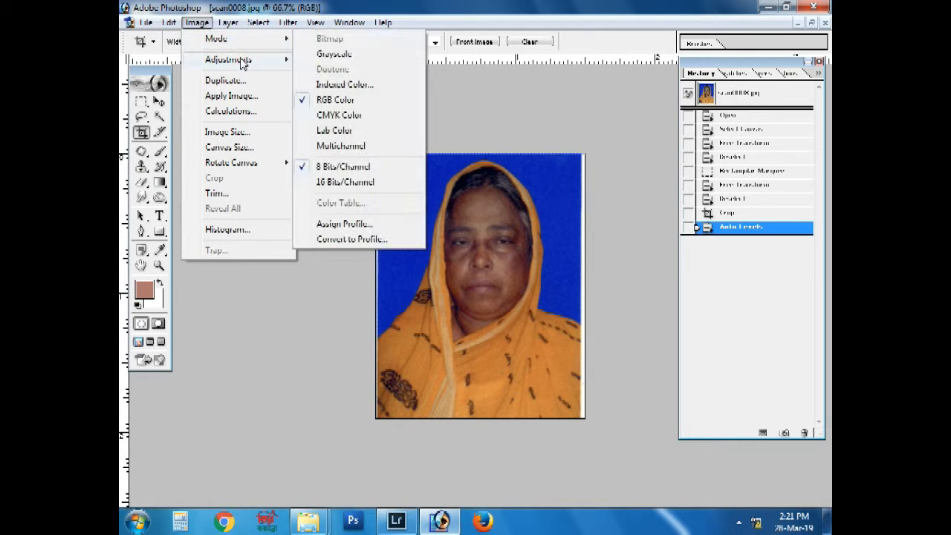
pyautogui.moveTo(230, 59)
pyautogui.click(335, 121)
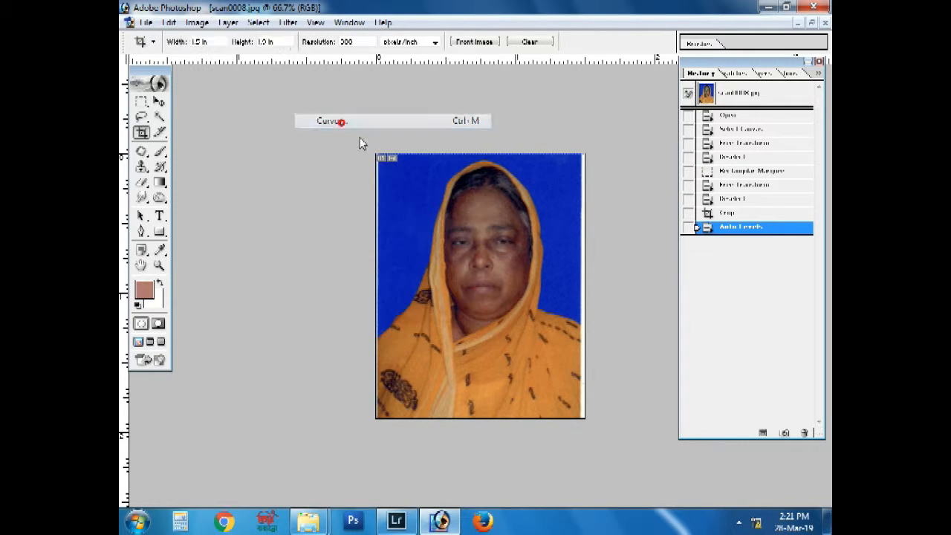
pyautogui.moveTo(626, 303); pyautogui.dragTo(621, 299)
pyautogui.moveTo(606, 225); pyautogui.dragTo(629, 212)
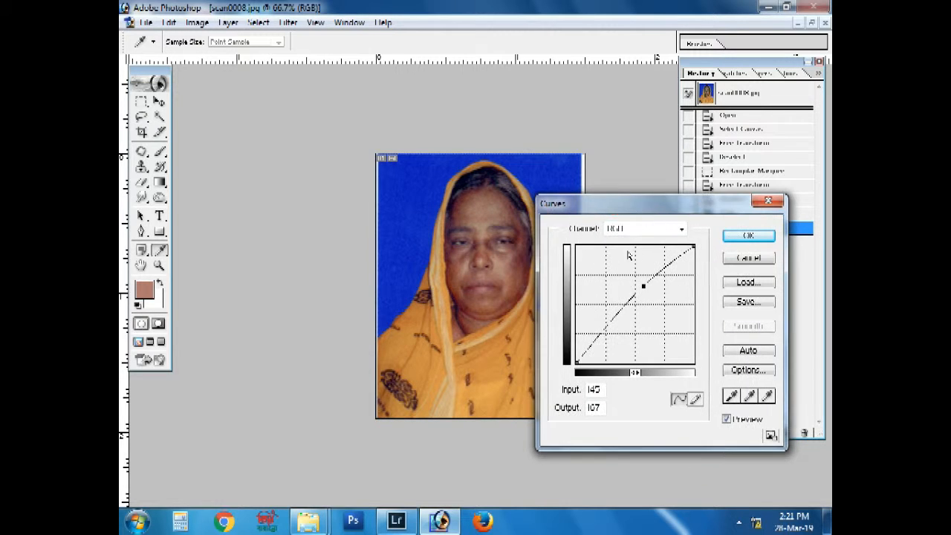
pyautogui.click(747, 235)
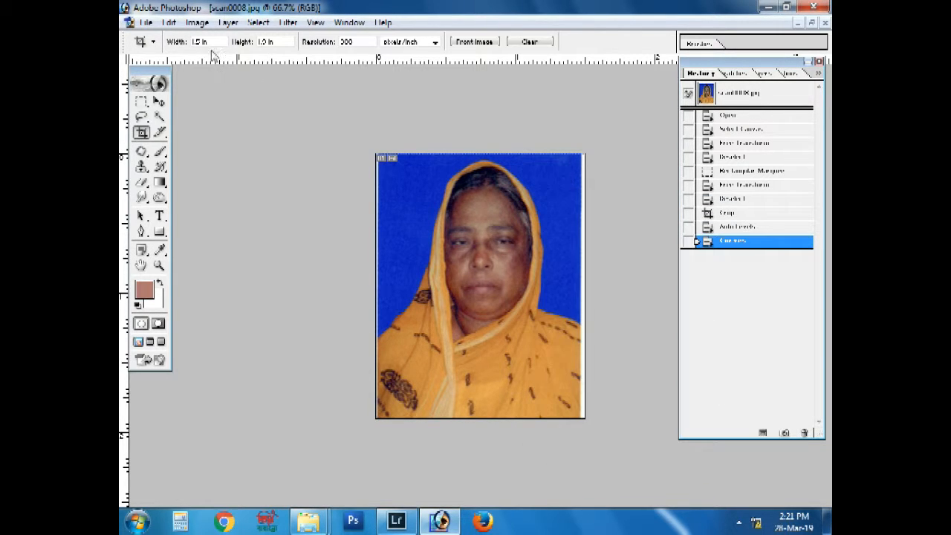
# Lighten the portrait's midtones with Levels, setting the RGB midtone input to about 1.2
pyautogui.click(197, 22)
pyautogui.moveTo(218, 63)
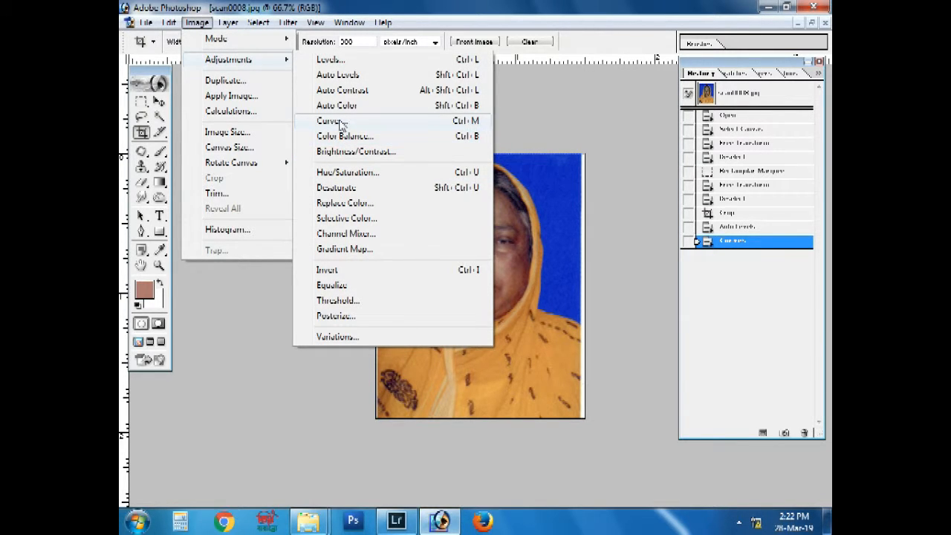
pyautogui.click(332, 59)
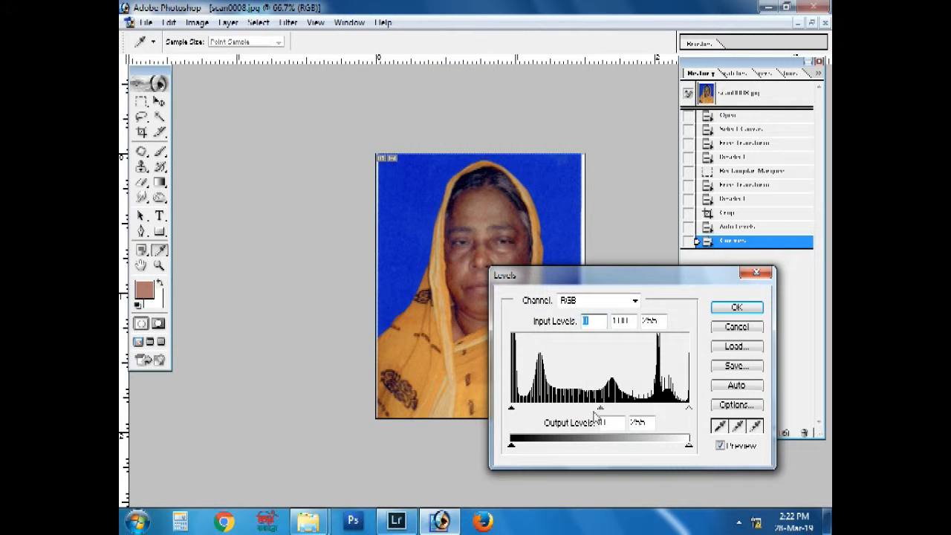
pyautogui.moveTo(597, 410); pyautogui.dragTo(588, 411)
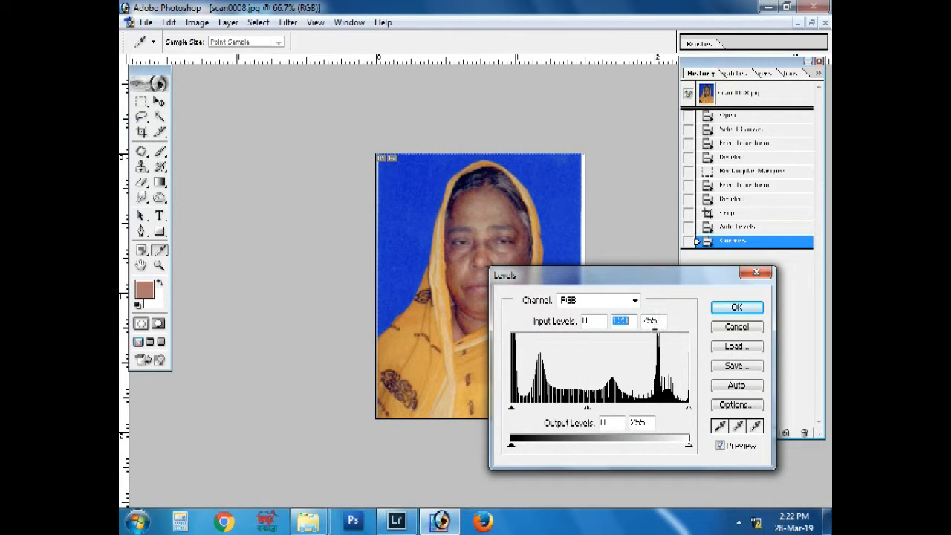
pyautogui.click(737, 308)
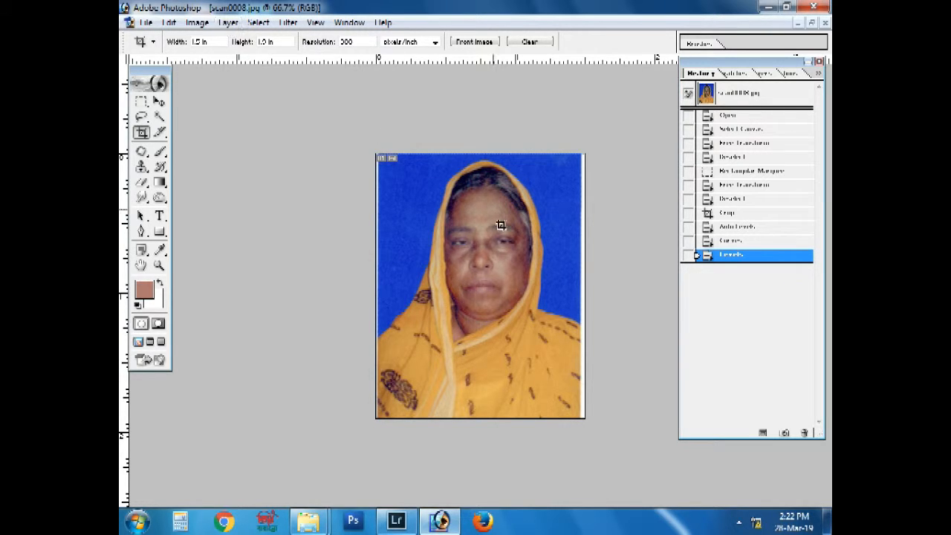
# Select a full-height strip along the photo's left edge, widen it outward to about 110% to cover the white edge, and deselect
pyautogui.hotkey('ctrl', 'alt', '0')
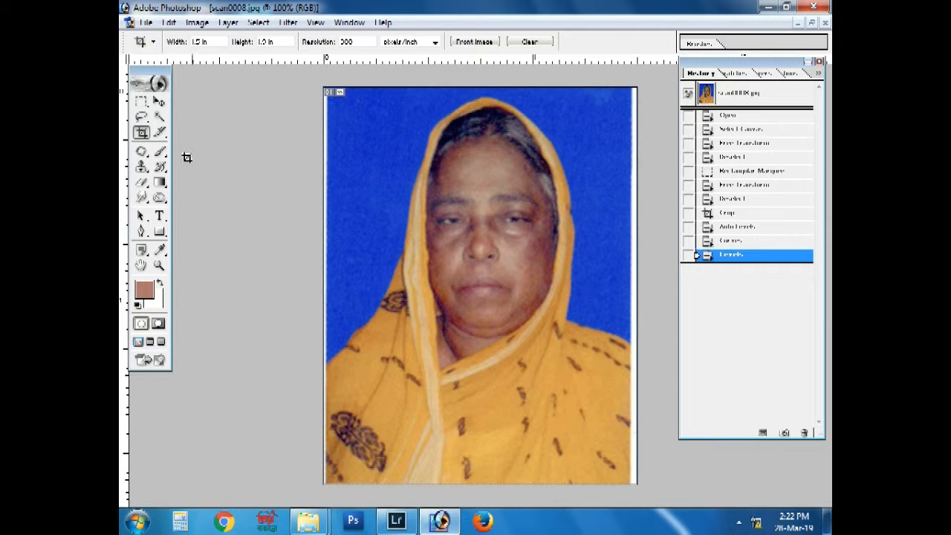
pyautogui.click(141, 102)
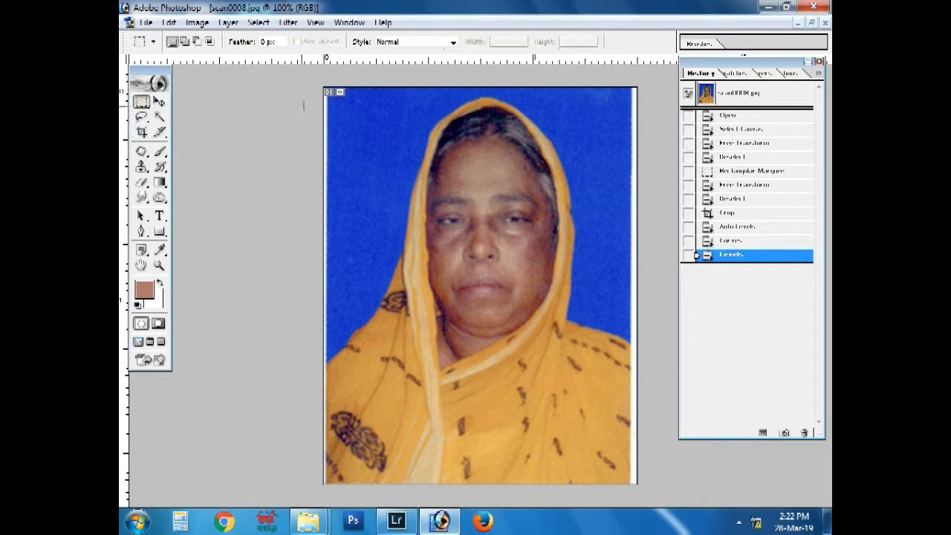
pyautogui.moveTo(314, 82); pyautogui.dragTo(379, 491)
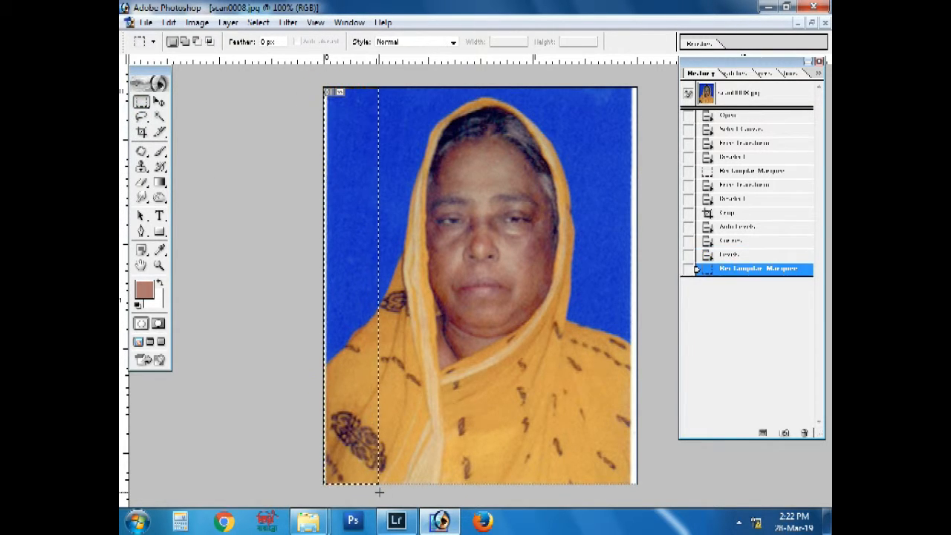
pyautogui.hotkey('ctrl', 't')
pyautogui.moveTo(321, 347); pyautogui.dragTo(316, 347)
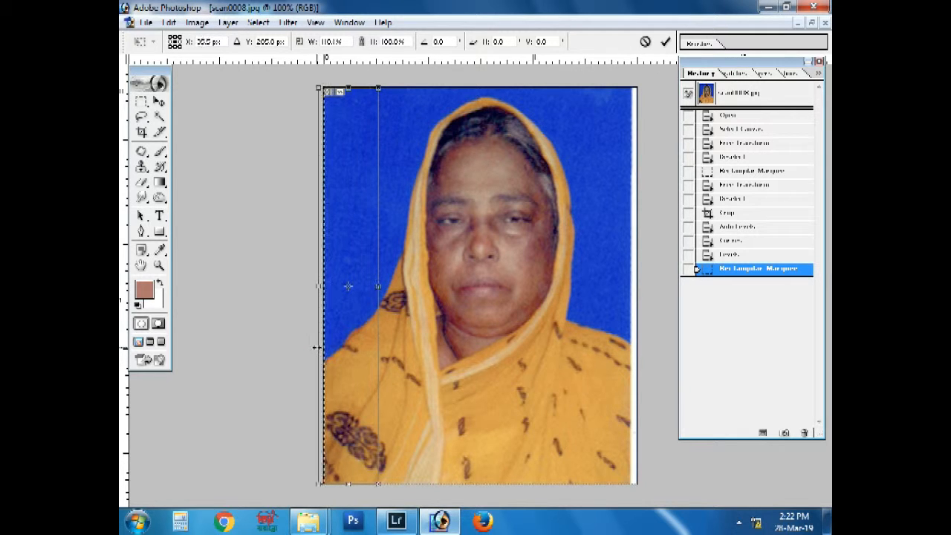
pyautogui.press('Return')
pyautogui.hotkey('ctrl', '-')
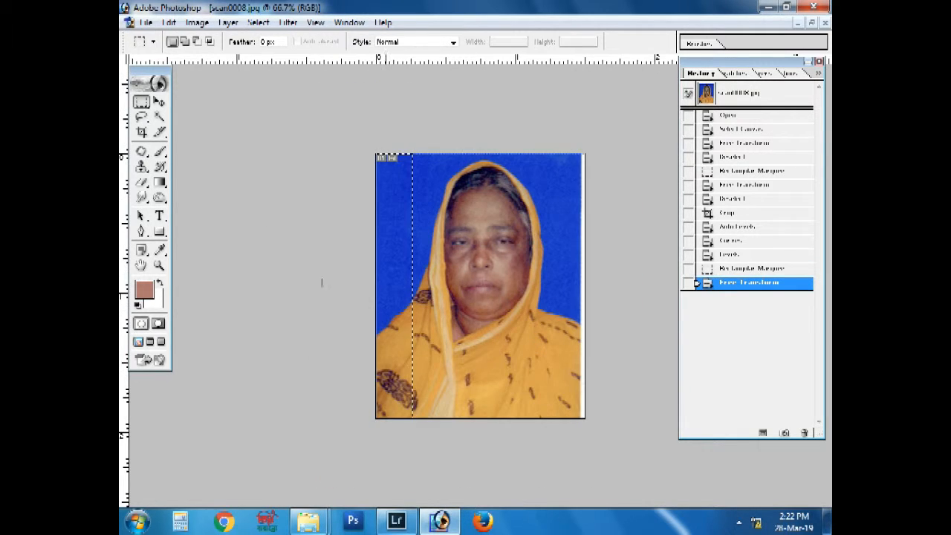
pyautogui.click(288, 22)
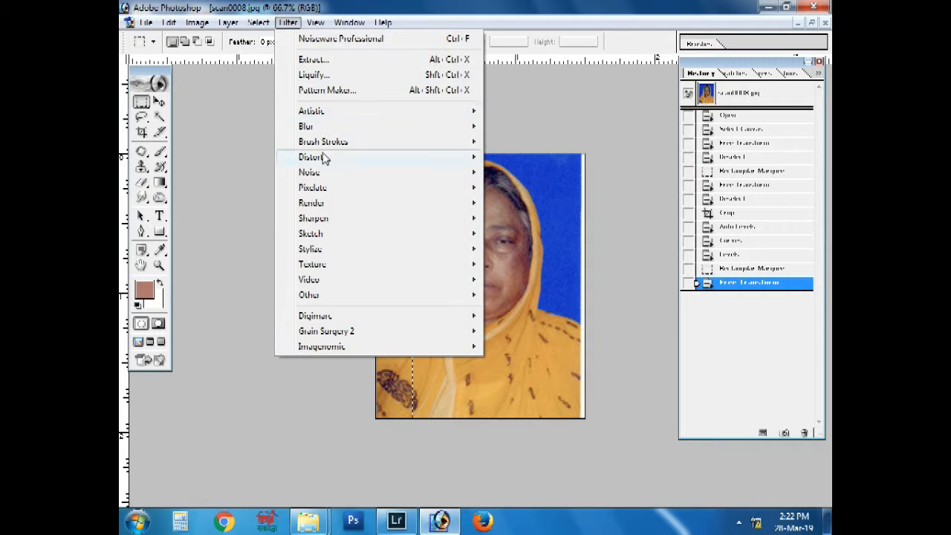
pyautogui.moveTo(315, 26)
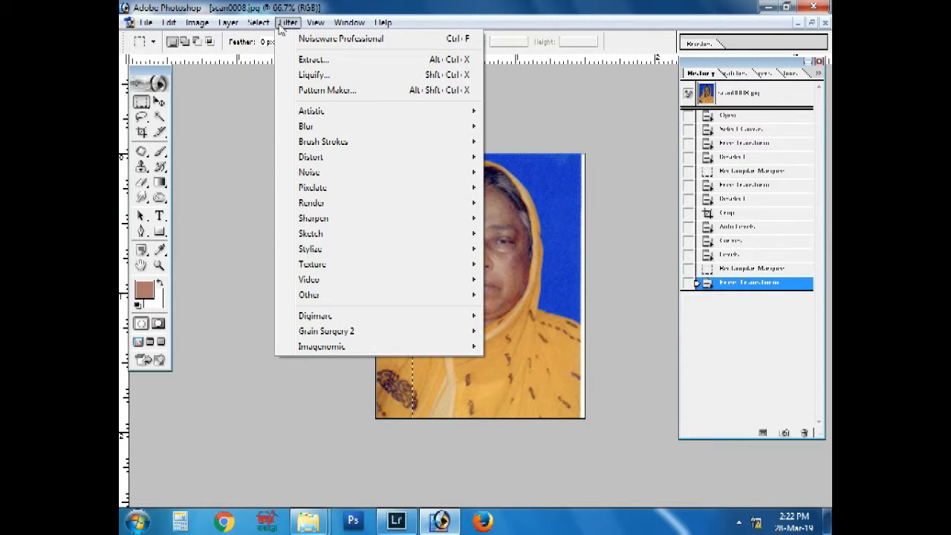
pyautogui.moveTo(258, 23)
pyautogui.click(276, 51)
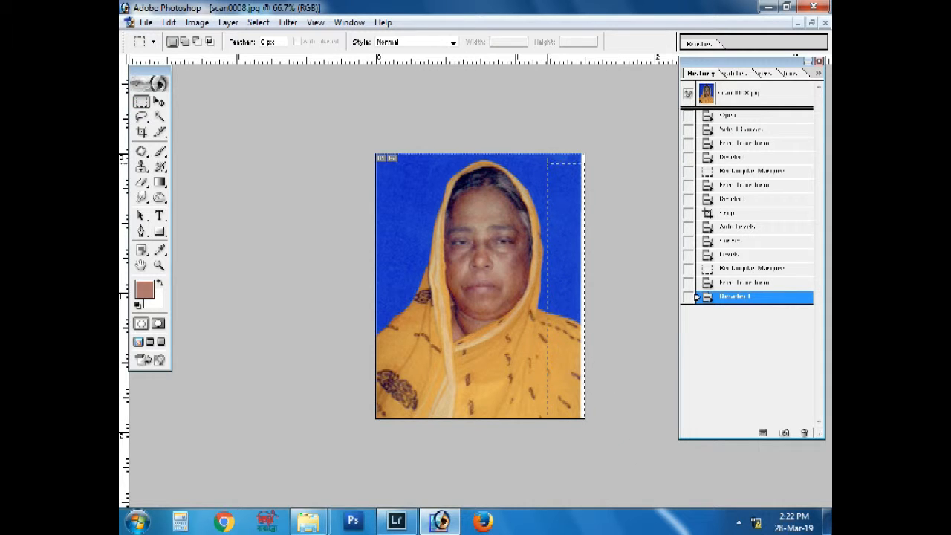
# Stretch a full-height strip along the photo's right edge outward with Free Transform until the white border is covered, and deselect
pyautogui.moveTo(550, 121); pyautogui.dragTo(595, 427)
pyautogui.hotkey('ctrl', 't')
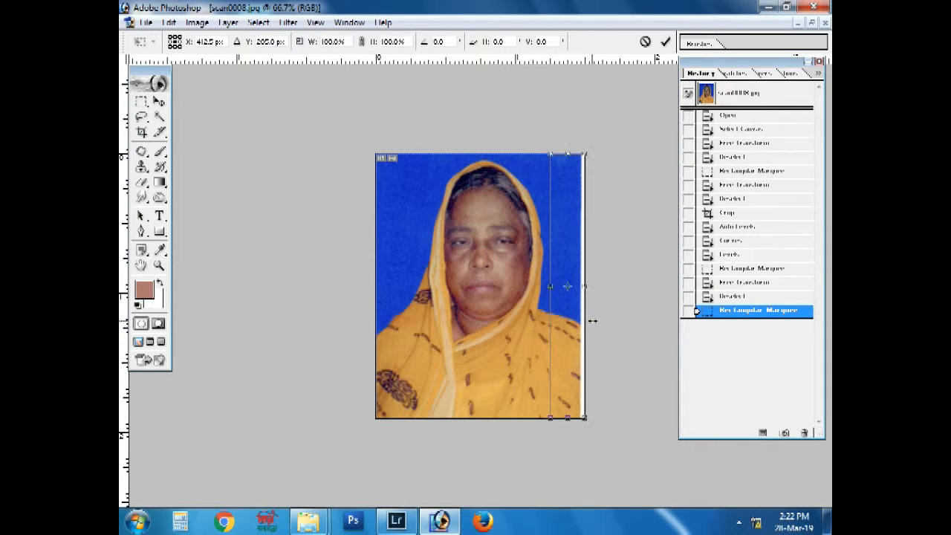
pyautogui.moveTo(593, 321); pyautogui.dragTo(597, 321)
pyautogui.press('Return')
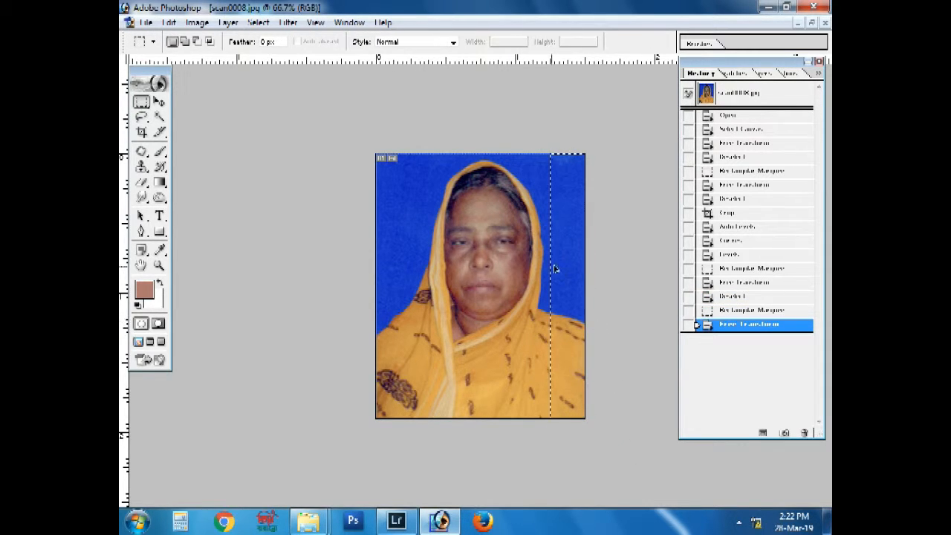
pyautogui.click(259, 22)
pyautogui.click(276, 53)
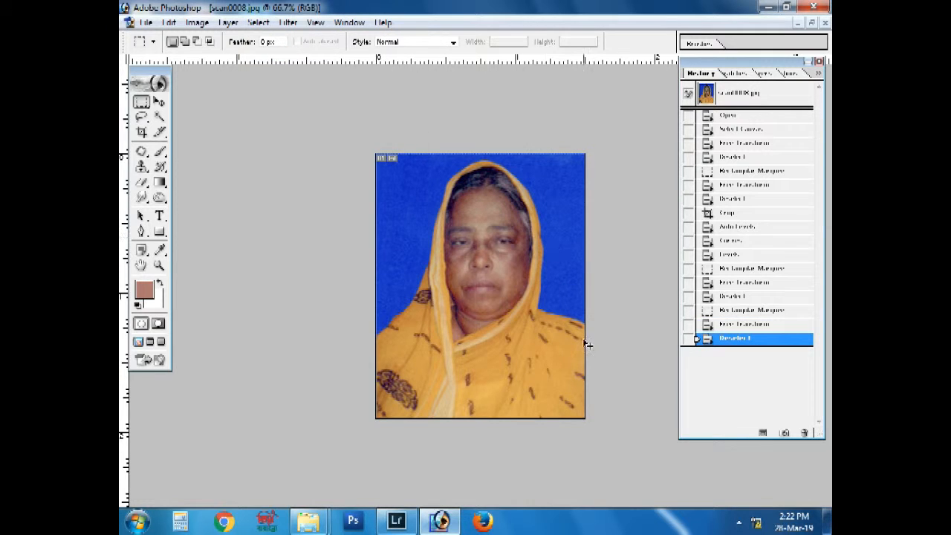
# Select the entire blue background around the woman with the Magic Wand, adding the missed areas along the scarf
pyautogui.click(159, 117)
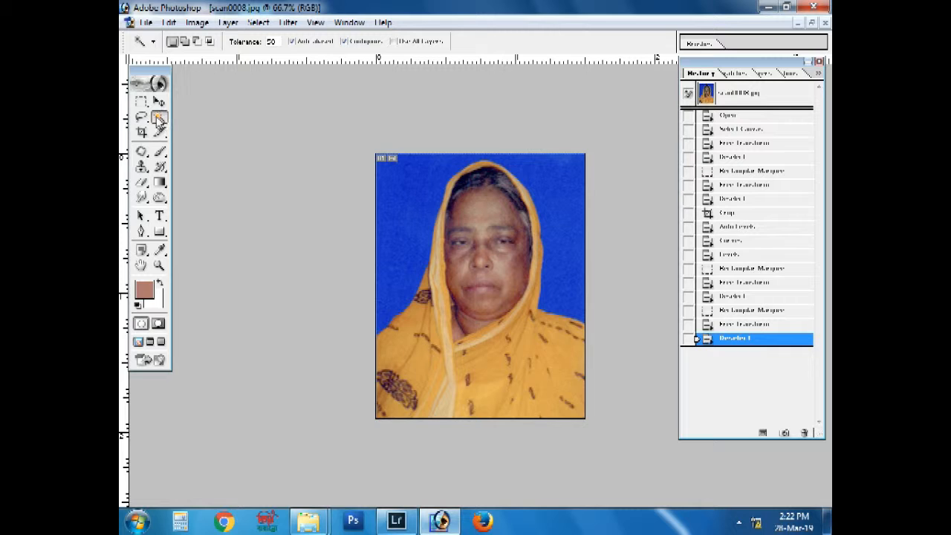
pyautogui.click(414, 196)
pyautogui.keyDown('shift'); pyautogui.click(424, 253); pyautogui.keyUp('shift')
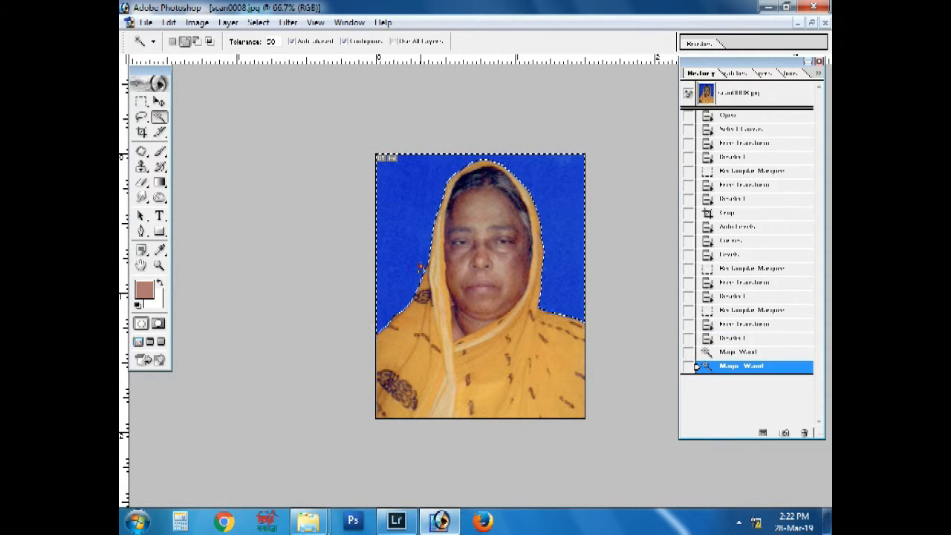
pyautogui.keyDown('shift'); pyautogui.click(422, 269); pyautogui.keyUp('shift')
pyautogui.keyDown('shift'); pyautogui.click(541, 205); pyautogui.keyUp('shift')
pyautogui.keyDown('shift'); pyautogui.click(539, 196); pyautogui.keyUp('shift')
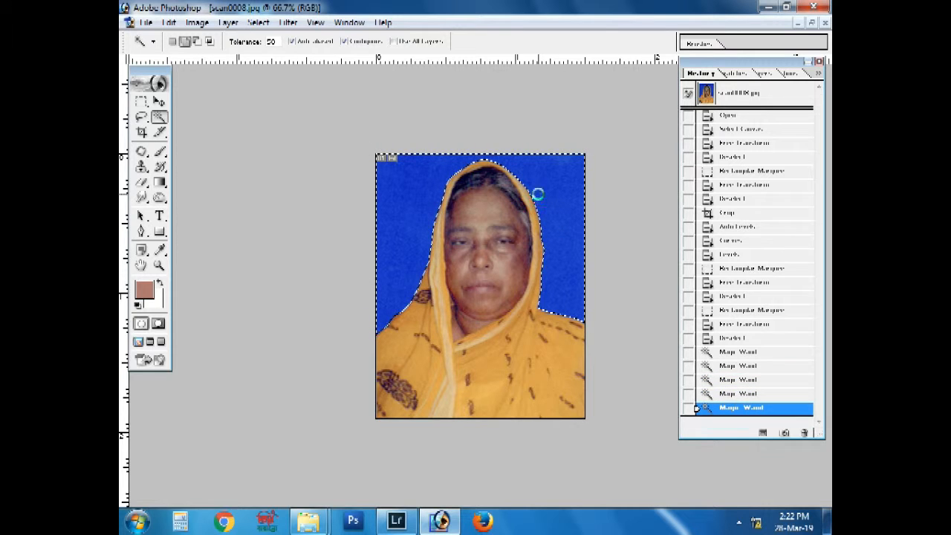
pyautogui.keyDown('shift'); pyautogui.click(537, 193); pyautogui.keyUp('shift')
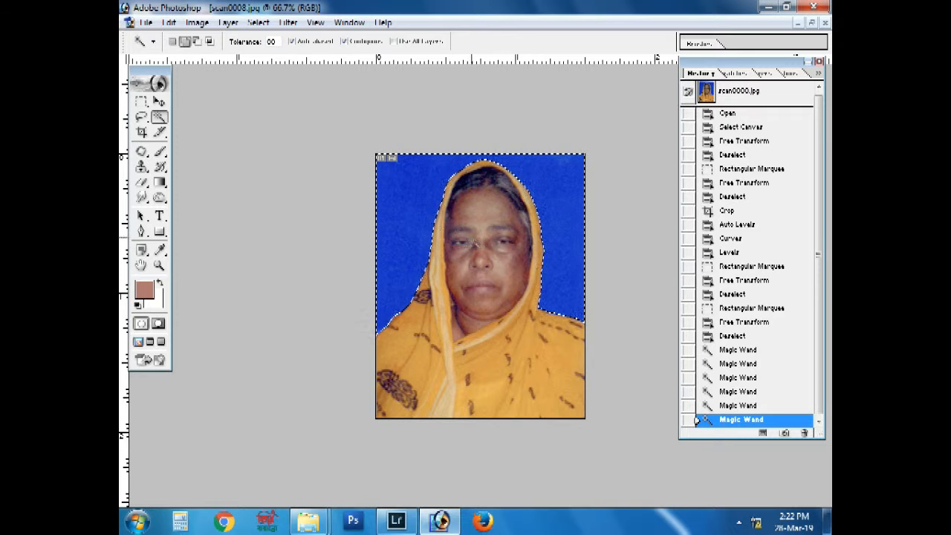
pyautogui.click(411, 197)
pyautogui.click(425, 206)
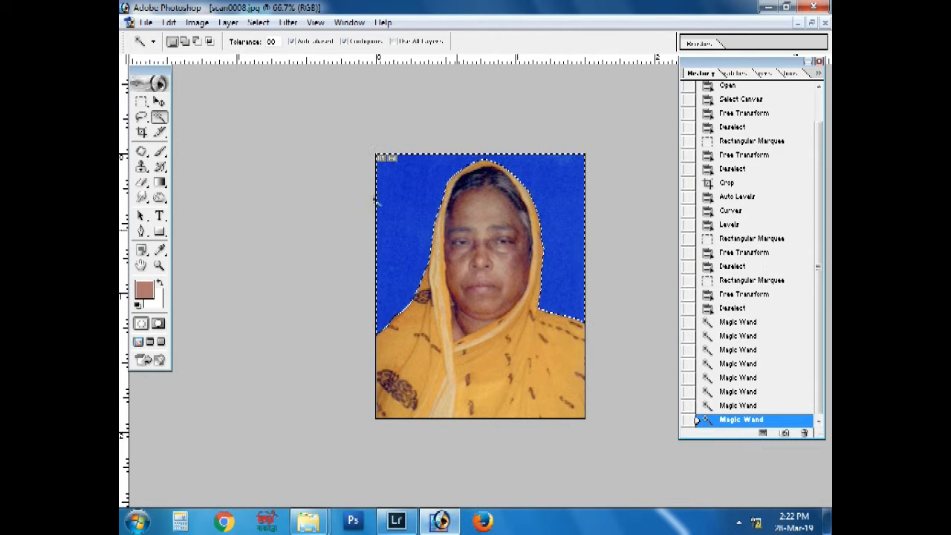
# Feather the background selection by 2 pixels
pyautogui.click(282, 23)
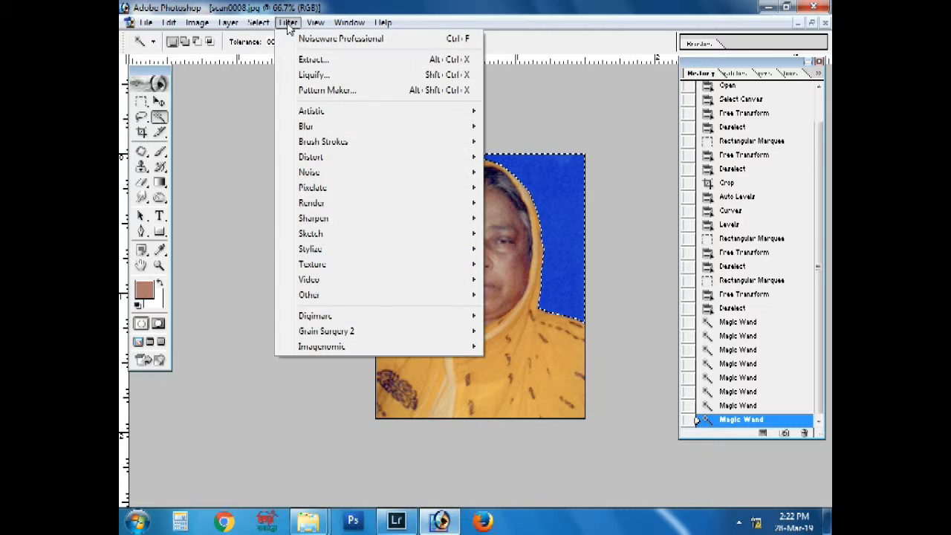
pyautogui.click(283, 126)
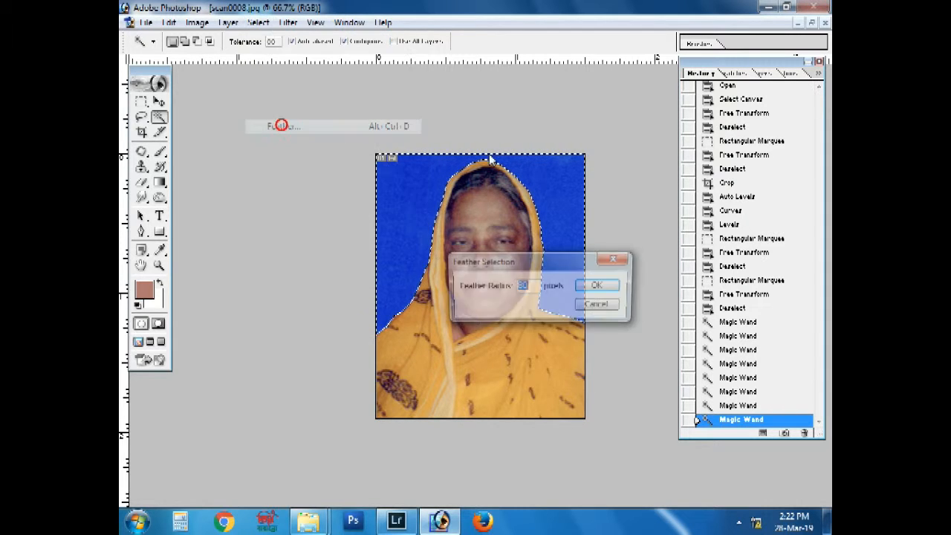
pyautogui.write('2')
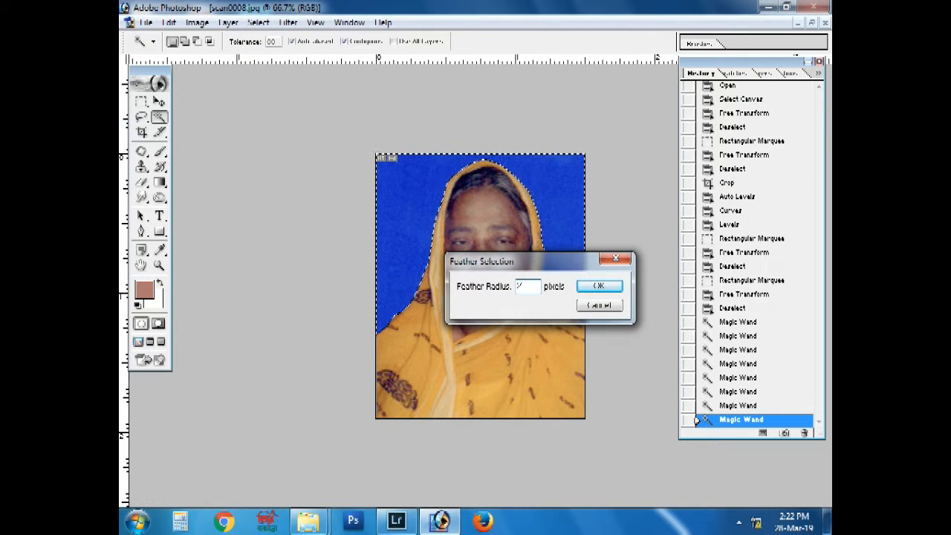
pyautogui.press('Return')
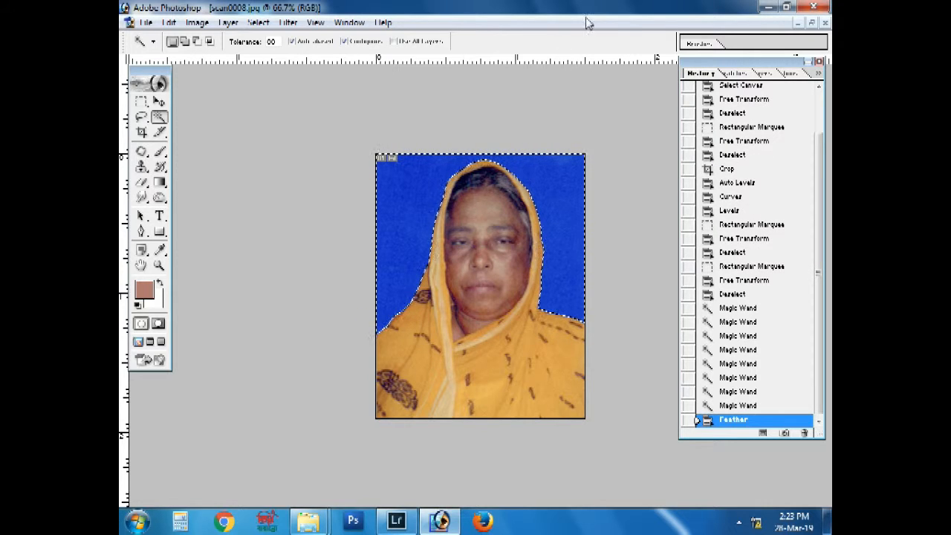
# Fill the selected background with a light blue swatch colour and deselect
pyautogui.click(736, 73)
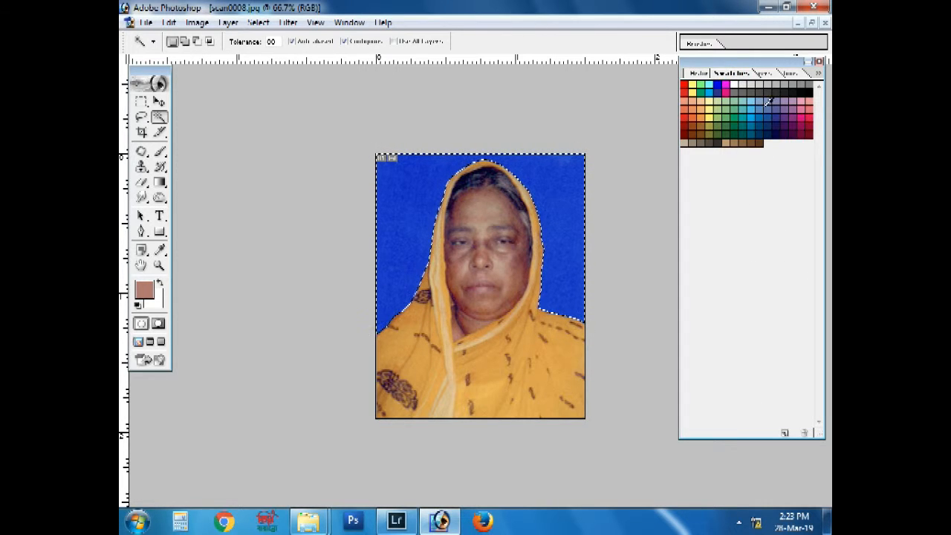
pyautogui.click(762, 95)
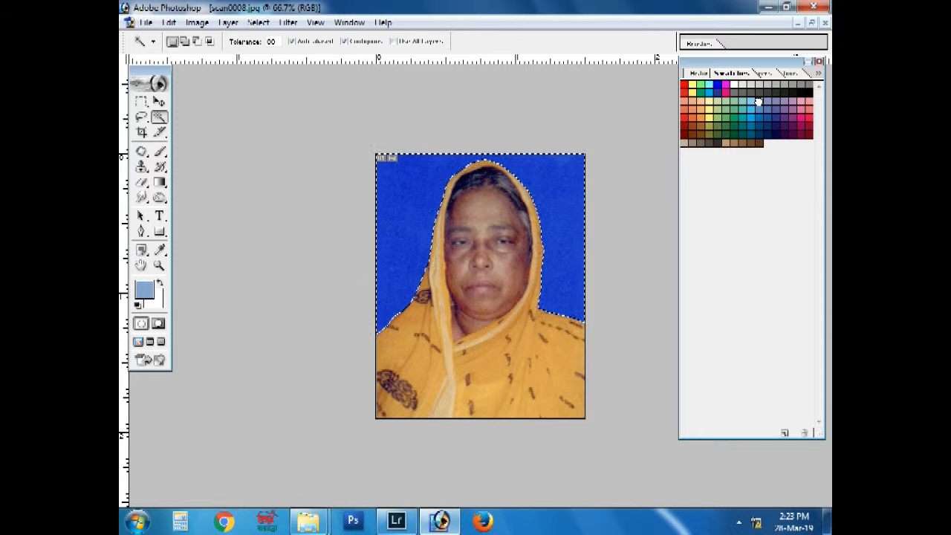
pyautogui.hotkey('alt', 'BackSpace')
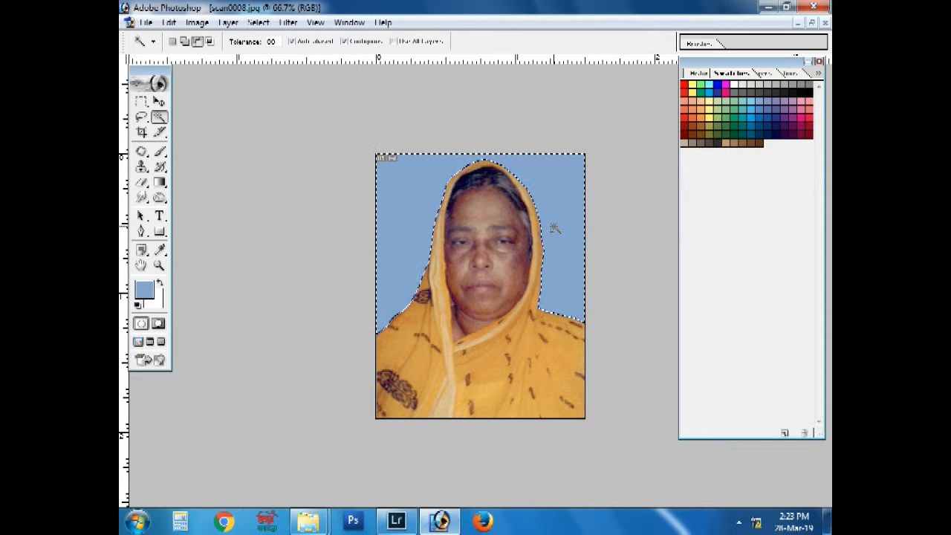
pyautogui.click(258, 22)
pyautogui.click(282, 53)
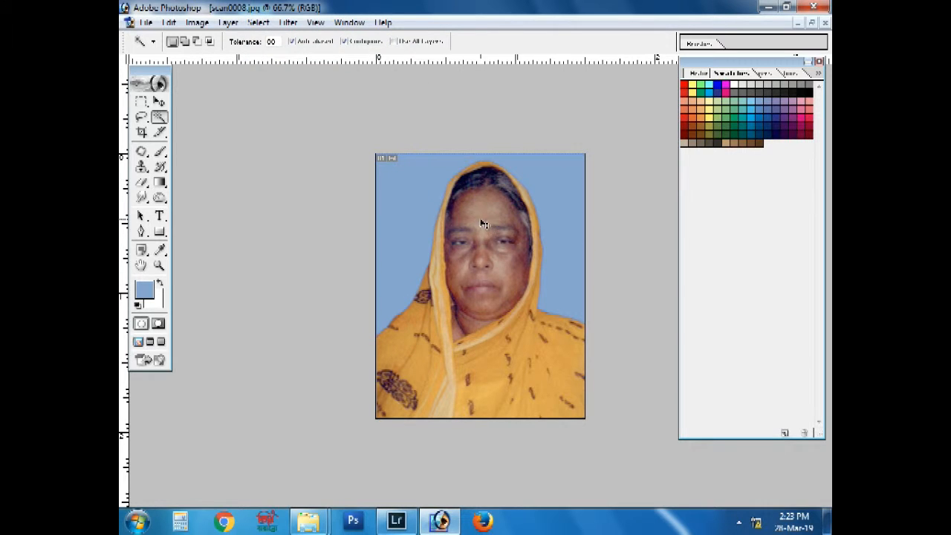
# Apply the Imagenomic Noiseware Professional filter to the portrait with its Custom settings, checking the face in the preview
pyautogui.click(289, 22)
pyautogui.moveTo(336, 351)
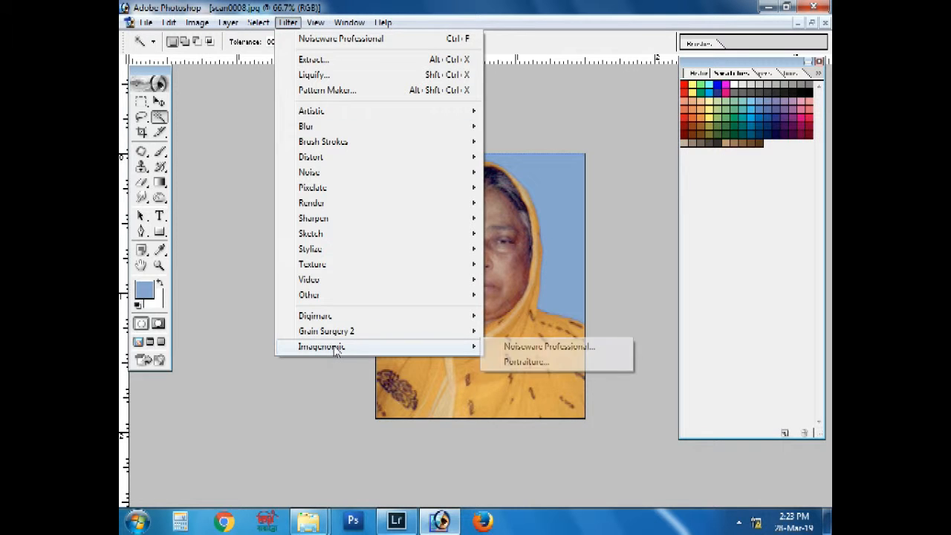
pyautogui.click(528, 350)
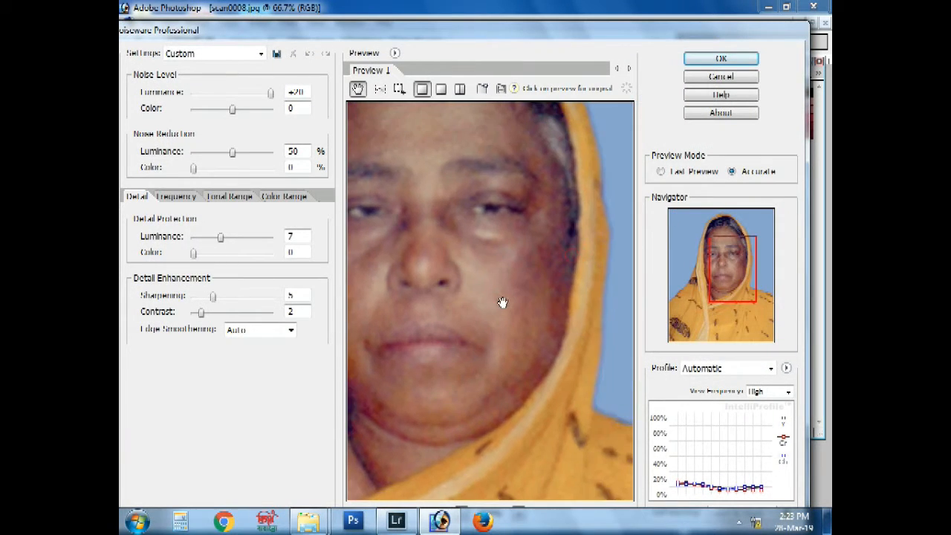
pyautogui.moveTo(502, 302); pyautogui.dragTo(528, 311)
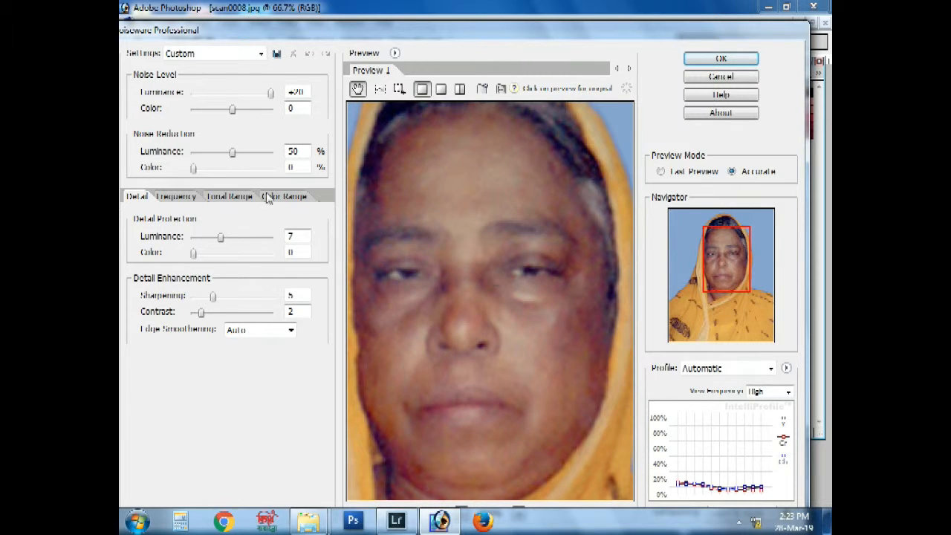
pyautogui.click(729, 60)
# Even out the facial skin with the Brush at 12% opacity, using a skin tone sampled from the cheek
pyautogui.hotkey('ctrl', '+')
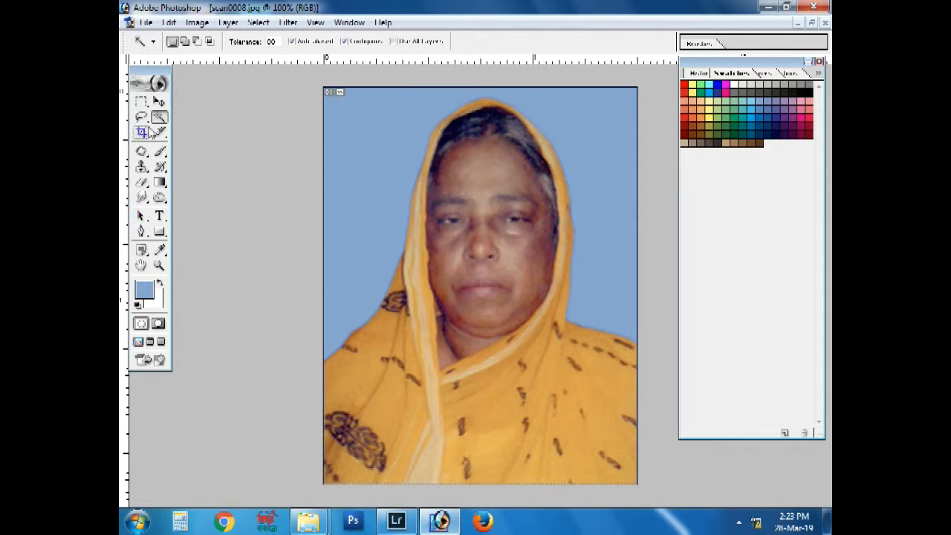
pyautogui.press('b')
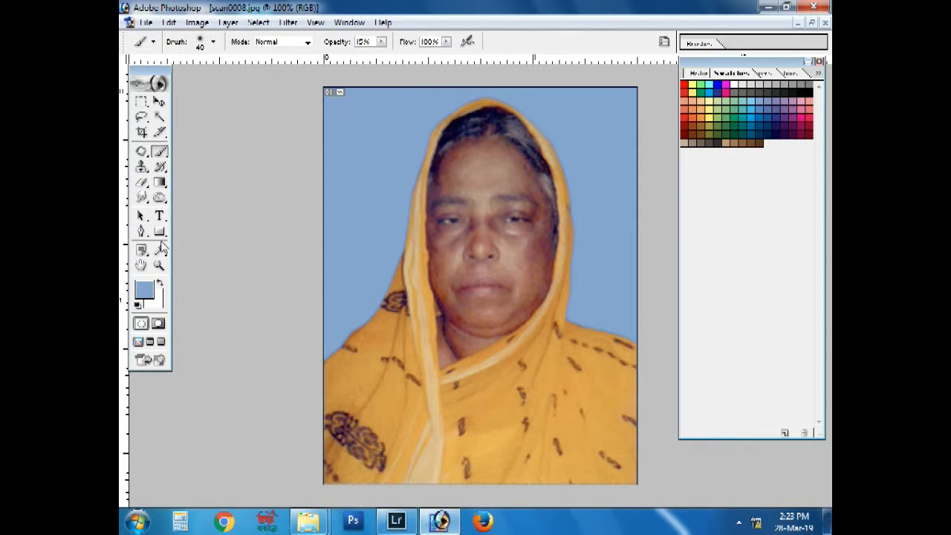
pyautogui.click(160, 150)
pyautogui.write('2')
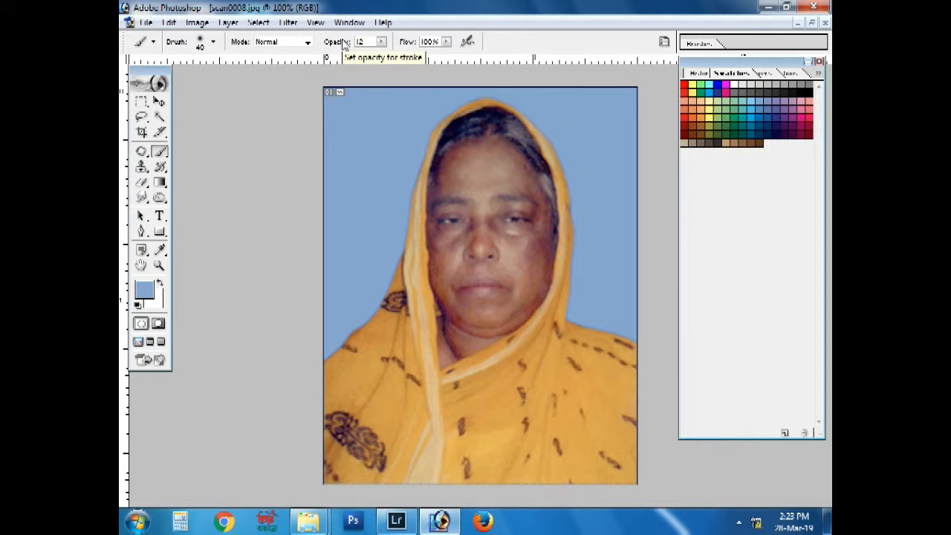
pyautogui.press('Return')
pyautogui.keyDown('alt'); pyautogui.click(530, 255); pyautogui.keyUp('alt')
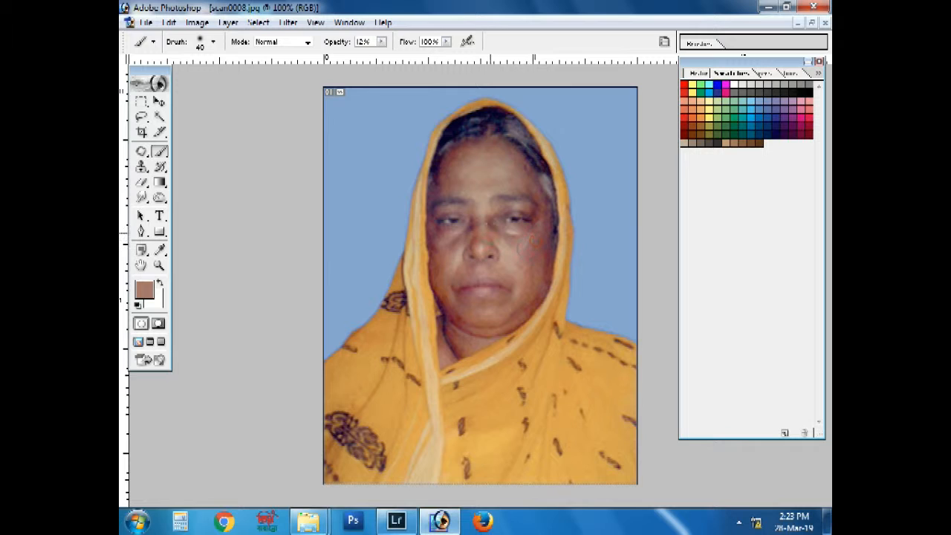
pyautogui.click(485, 215)
pyautogui.click(483, 225)
pyautogui.click(478, 225)
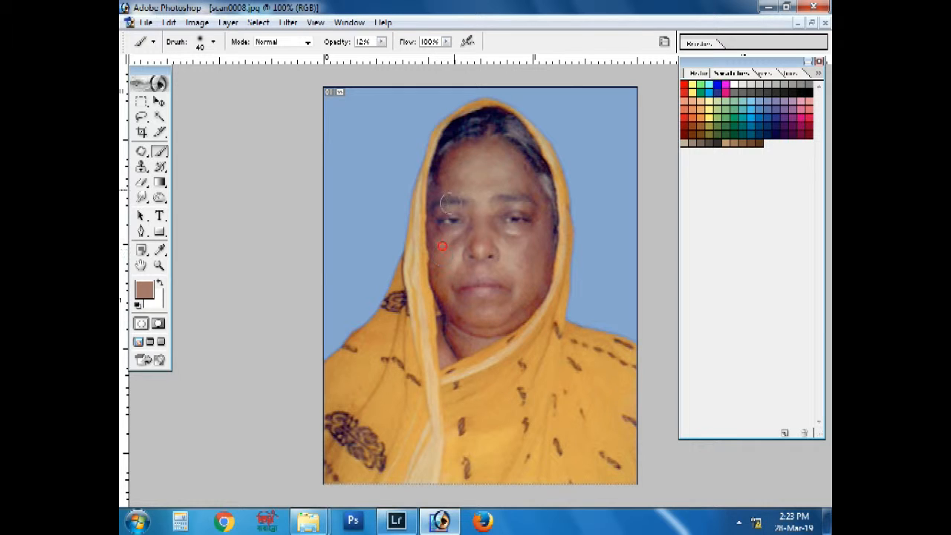
pyautogui.click(496, 178)
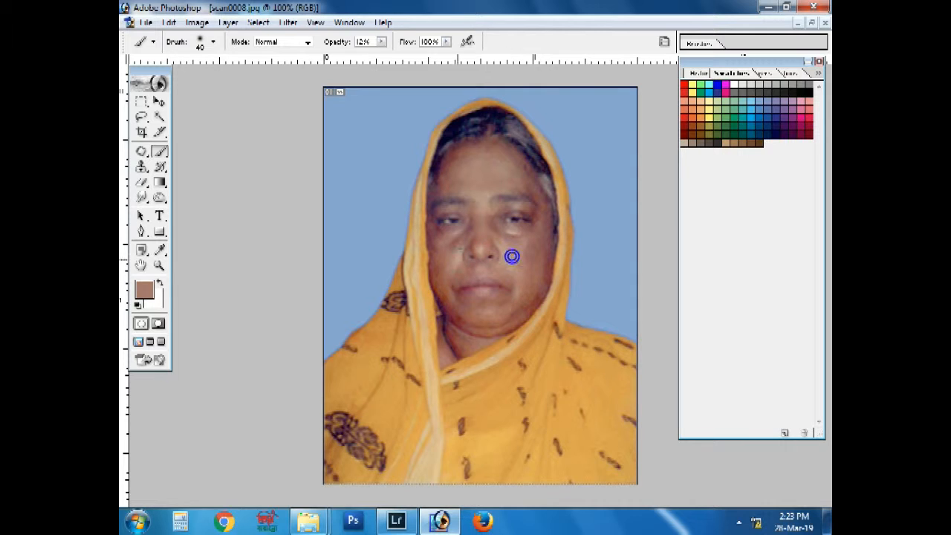
pyautogui.click(440, 267)
# Retouch the forehead, under-eye area and lower cheek with the Clone Stamp at 40% opacity and a 30-pixel brush
pyautogui.click(141, 168)
pyautogui.rightClick(141, 168)
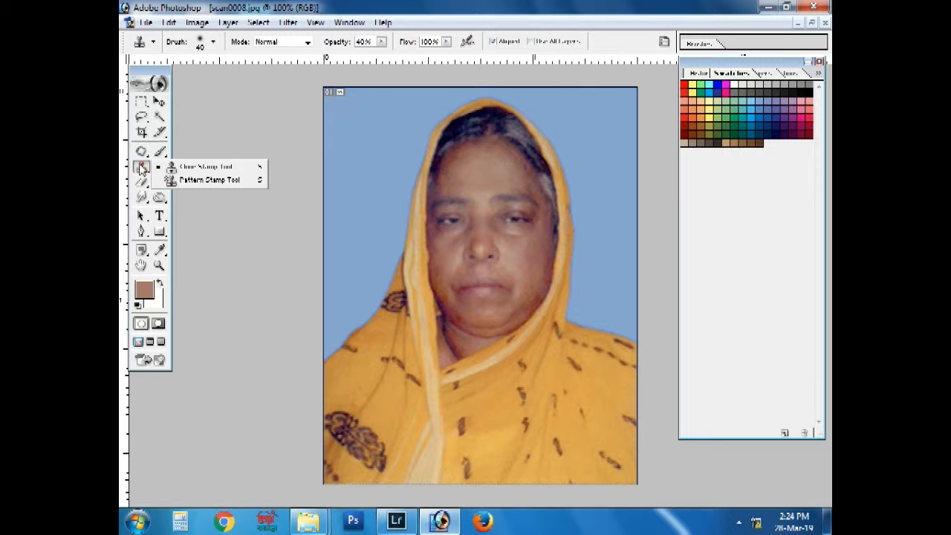
pyautogui.click(216, 168)
pyautogui.press('[')
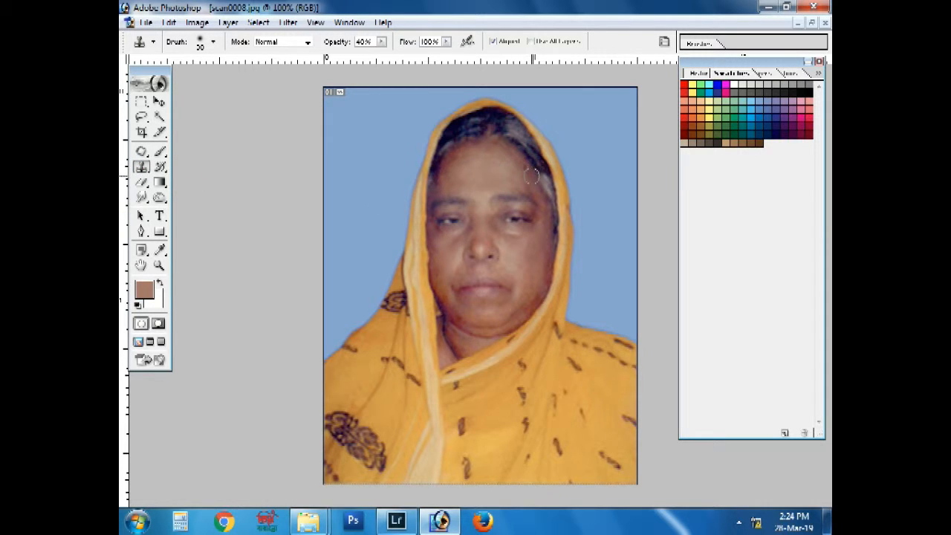
pyautogui.moveTo(525, 169); pyautogui.dragTo(522, 189)
pyautogui.click(497, 176)
pyautogui.click(498, 229)
pyautogui.click(513, 235)
pyautogui.keyDown('alt'); pyautogui.click(525, 305); pyautogui.keyUp('alt')
pyautogui.click(525, 294)
# Even out the neck skin with the Brush at 12% opacity, using a skin tone sampled below the chin
pyautogui.click(160, 152)
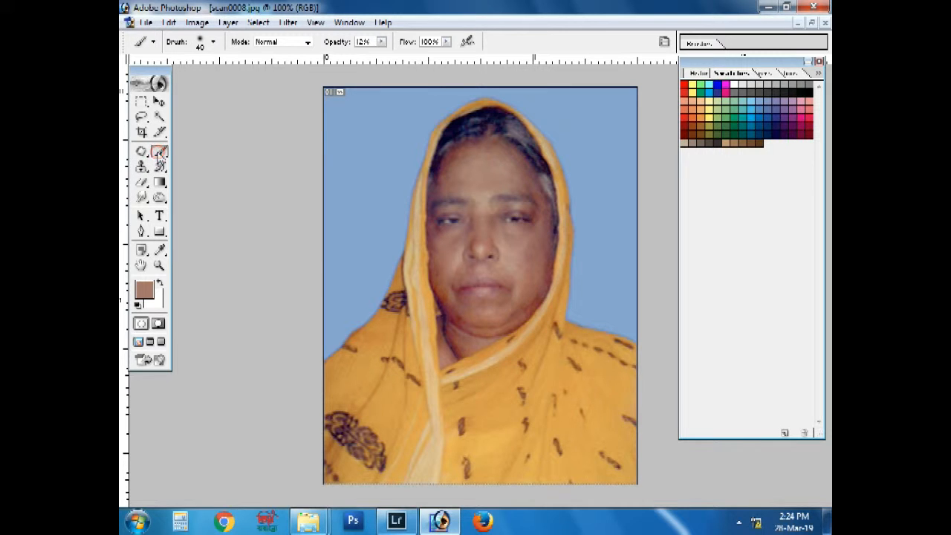
pyautogui.rightClick(160, 155)
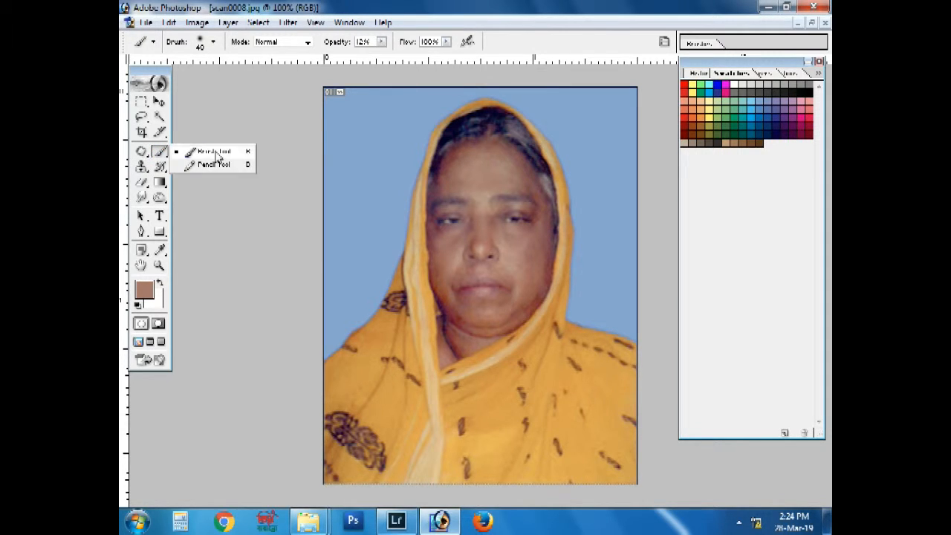
pyautogui.click(216, 153)
pyautogui.keyDown('alt'); pyautogui.click(478, 342); pyautogui.keyUp('alt')
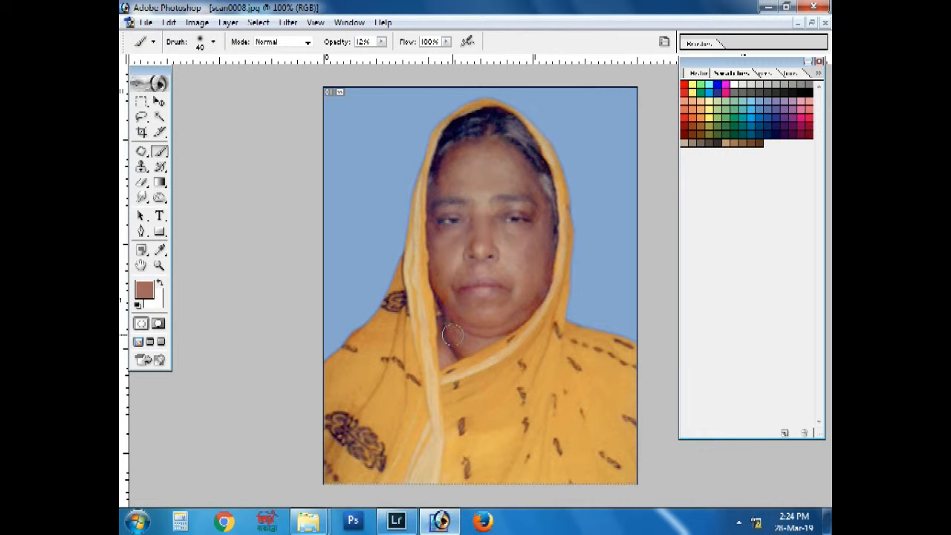
pyautogui.moveTo(452, 334); pyautogui.dragTo(454, 347)
# Darken the pupils and an eyebrow with the Burn tool, using a 10-pixel brush on Midtones at 50% exposure
pyautogui.moveTo(160, 197); pyautogui.dragTo(218, 213)
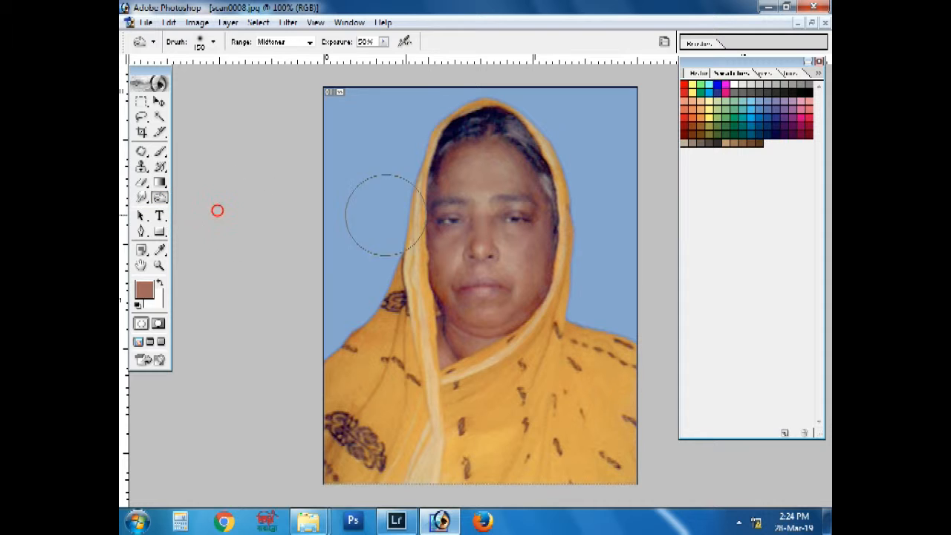
pyautogui.hotkey('ctrl', '+')
pyautogui.press('[')
pyautogui.press('[')
pyautogui.press('[')
pyautogui.press('[')
pyautogui.press('[')
pyautogui.press('[')
pyautogui.press('[')
pyautogui.press('[')
pyautogui.press('[')
pyautogui.press('[')
pyautogui.press('[')
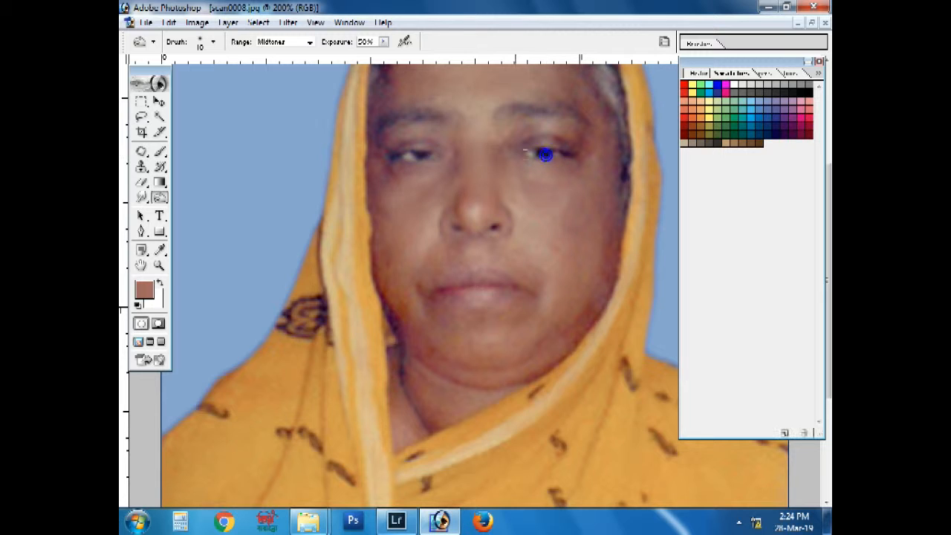
pyautogui.click(422, 155)
pyautogui.moveTo(517, 110); pyautogui.dragTo(562, 111)
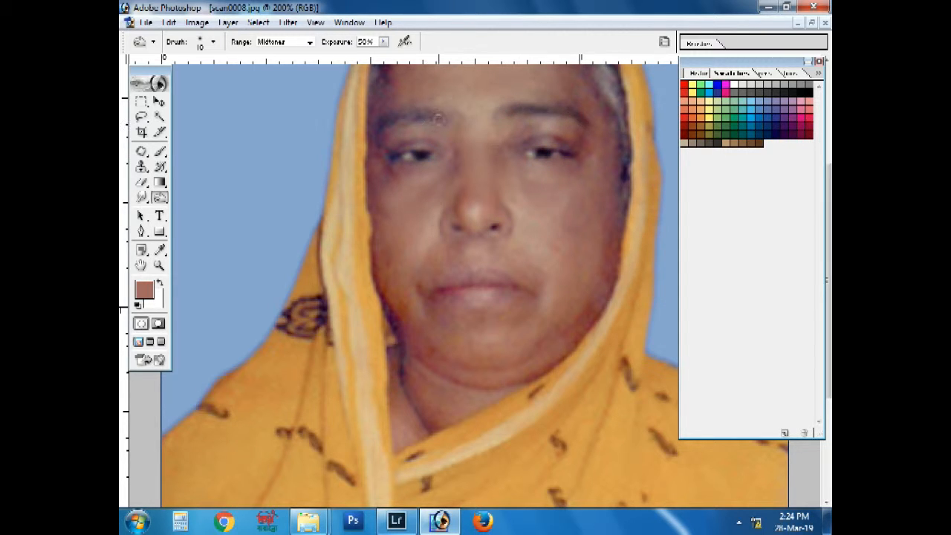
# Burn the grey hair at the temple and along the hairline darker with 20- and 30-pixel brushes
pyautogui.hotkey('ctrl', '-')
pyautogui.hotkey('ctrl', '-')
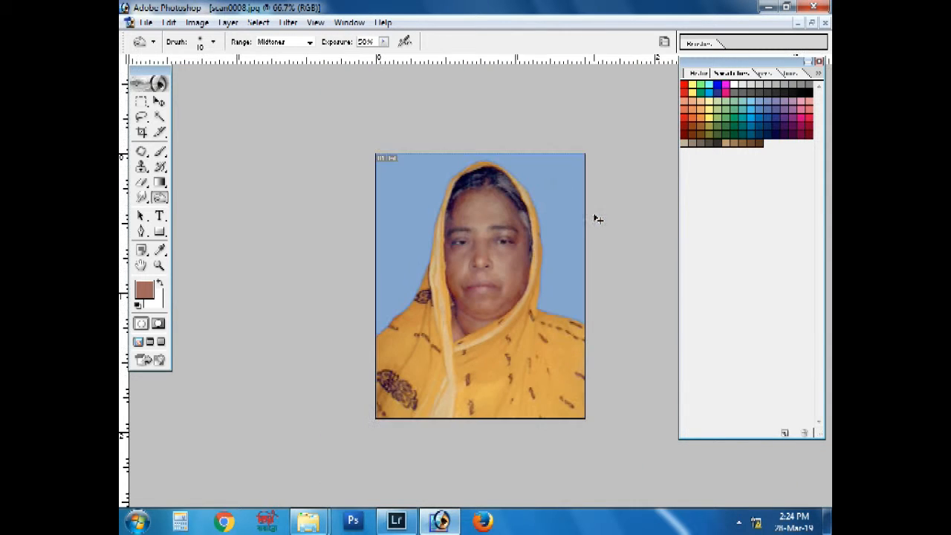
pyautogui.hotkey('ctrl', '+')
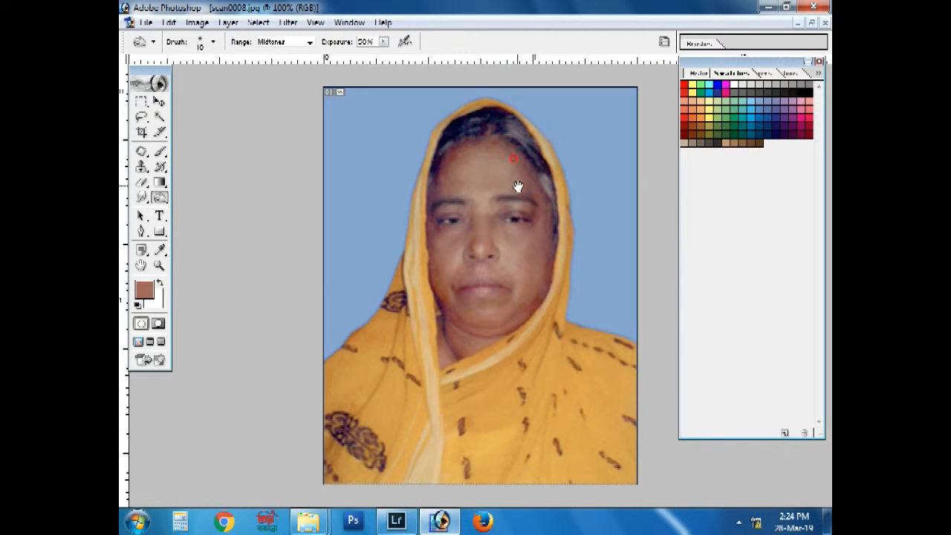
pyautogui.hotkey('ctrl', '+')
pyautogui.moveTo(549, 148); pyautogui.dragTo(568, 240)
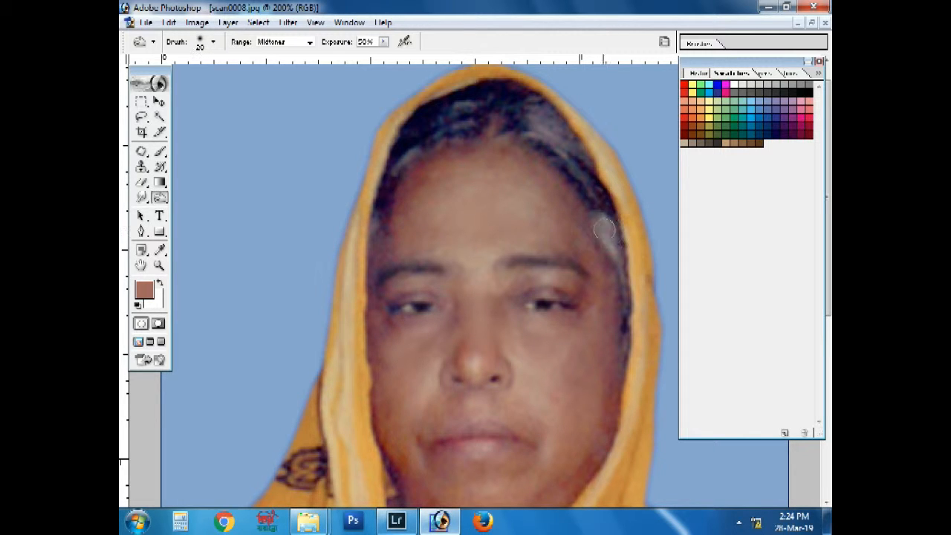
pyautogui.moveTo(596, 224)
pyautogui.mouseDown()
pyautogui.moveTo(612, 235)
pyautogui.moveTo(617, 257)
pyautogui.mouseUp()
pyautogui.press(']')
pyautogui.moveTo(598, 179)
pyautogui.mouseDown()
pyautogui.moveTo(535, 111)
pyautogui.moveTo(575, 172)
pyautogui.moveTo(444, 124)
pyautogui.moveTo(392, 179)
pyautogui.moveTo(420, 91)
pyautogui.moveTo(489, 122)
pyautogui.moveTo(467, 110)
pyautogui.moveTo(442, 122)
pyautogui.moveTo(516, 126)
pyautogui.mouseUp()
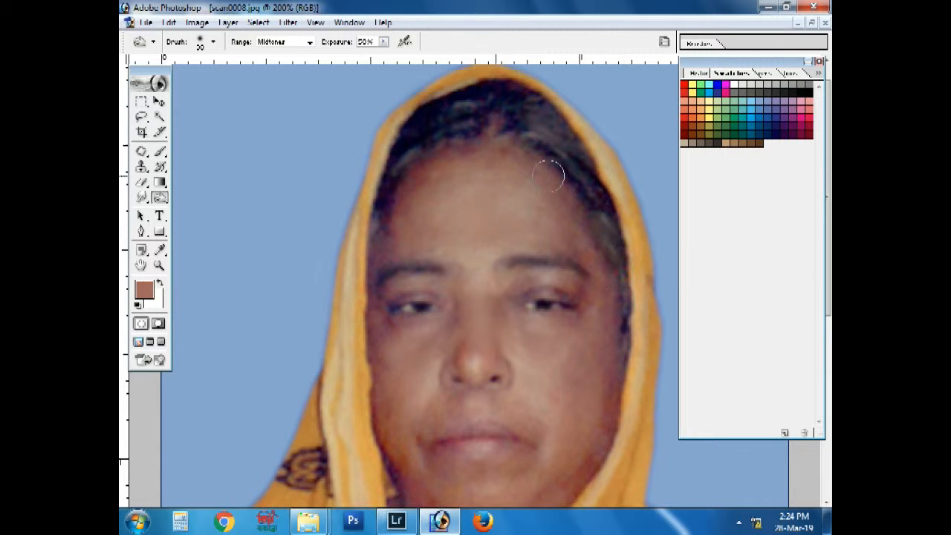
# Examine the retouched portrait at several reduced magnifications
pyautogui.hotkey('ctrl', '-')
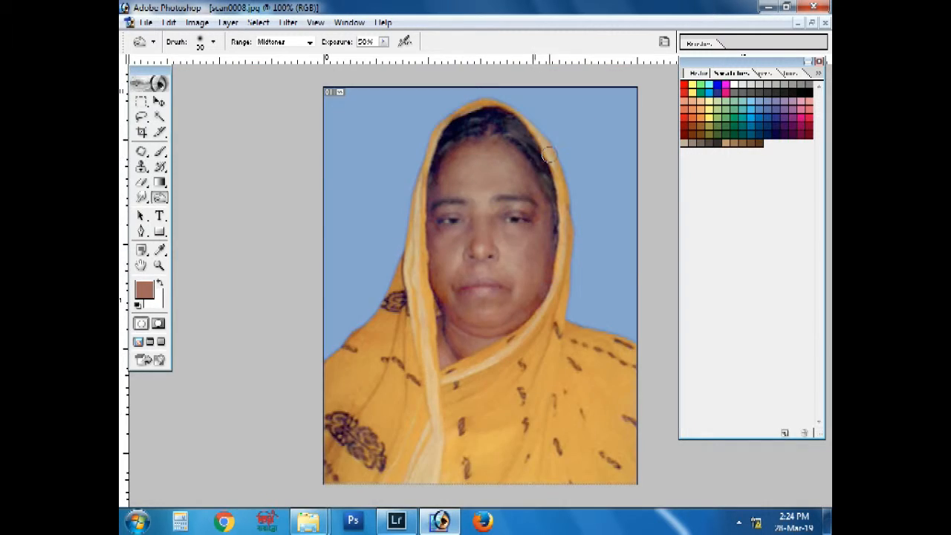
pyautogui.hotkey('ctrl', '-')
pyautogui.hotkey('ctrl', '-')
pyautogui.hotkey('ctrl', '-')
pyautogui.hotkey('ctrl', '+')
pyautogui.hotkey('ctrl', '+')
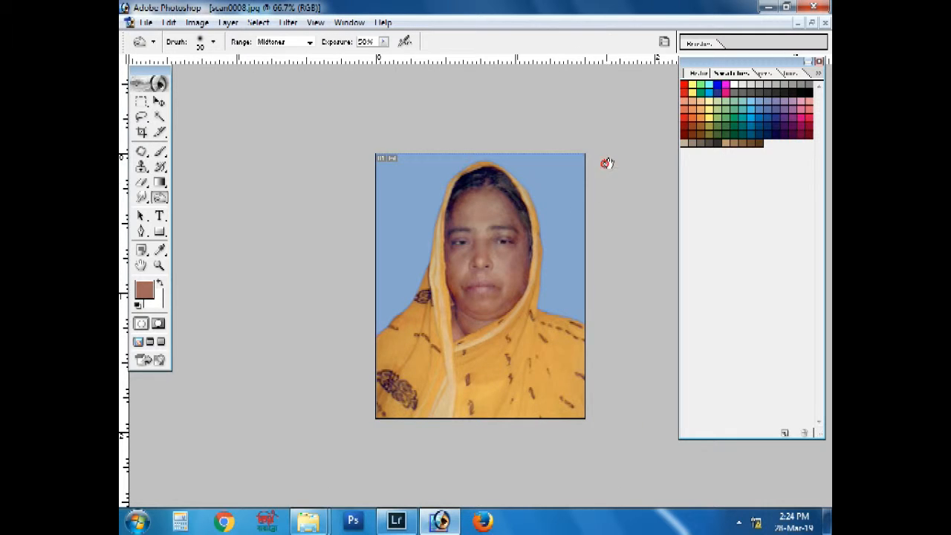
pyautogui.hotkey('ctrl', '-')
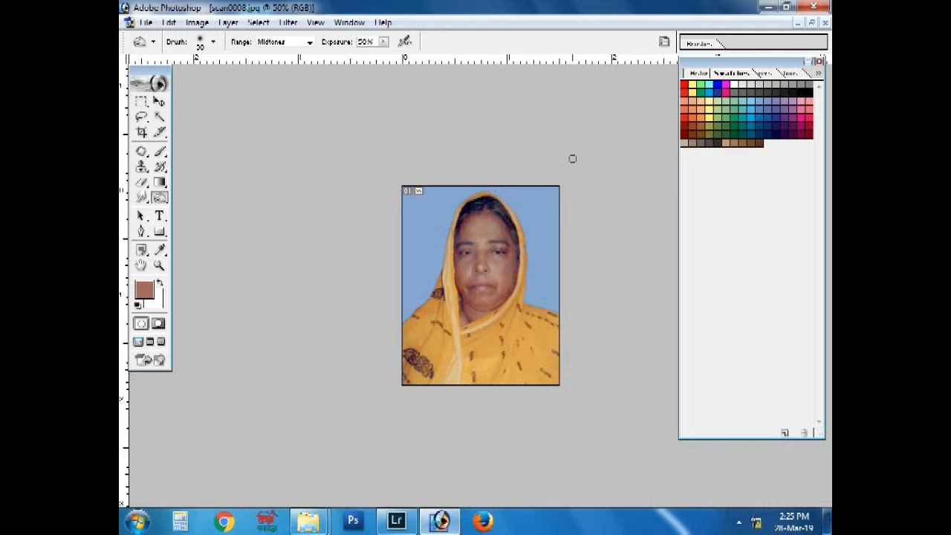
pyautogui.hotkey('ctrl', '-')
pyautogui.hotkey('ctrl', '-')
# Restore the portrait to a floating document window and show it at 33.3% in the middle of the workspace
pyautogui.click(810, 24)
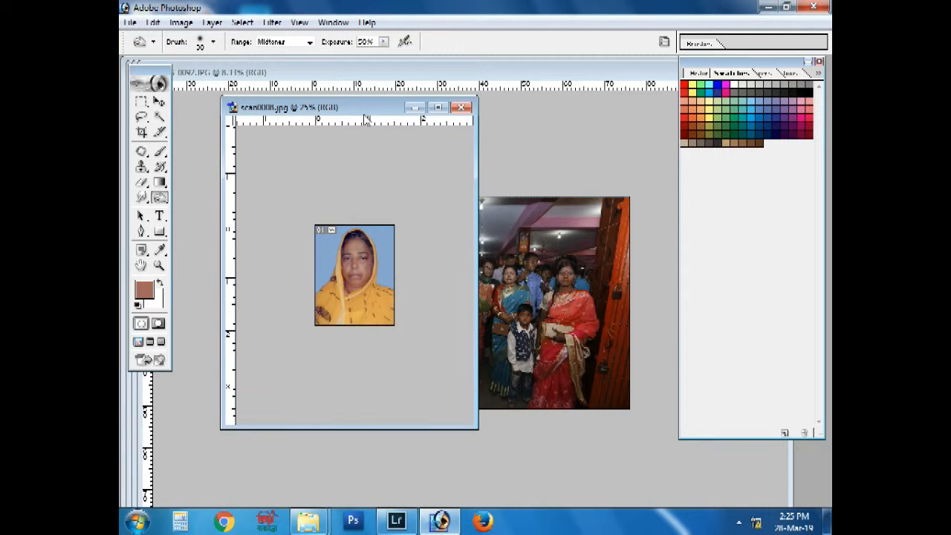
pyautogui.moveTo(363, 105); pyautogui.dragTo(476, 112)
pyautogui.hotkey('ctrl', '-')
pyautogui.hotkey('ctrl', '-')
pyautogui.hotkey('ctrl', '+')
pyautogui.hotkey('ctrl', '+')
pyautogui.hotkey('ctrl', '+')
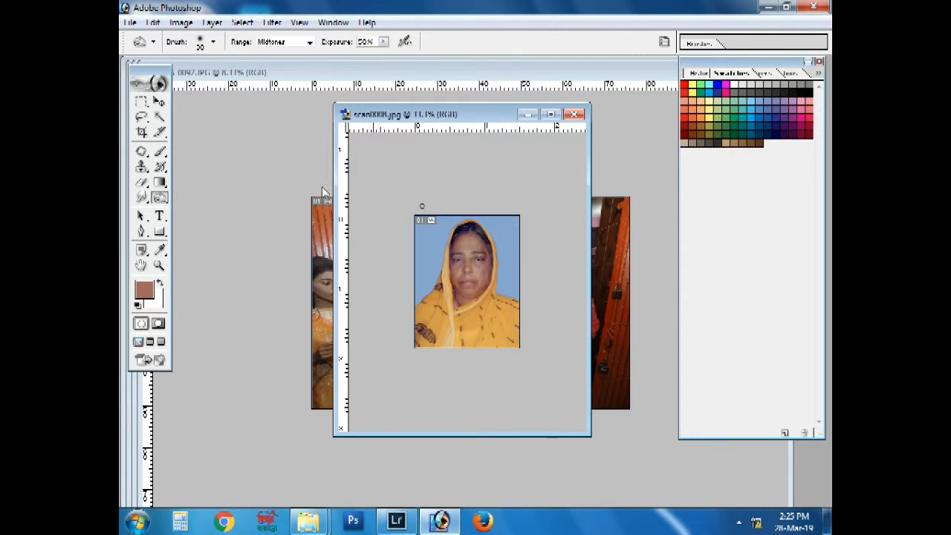
# Crop the whole portrait to 1.5 by 1.9 in at 300 pixels/inch
pyautogui.click(141, 131)
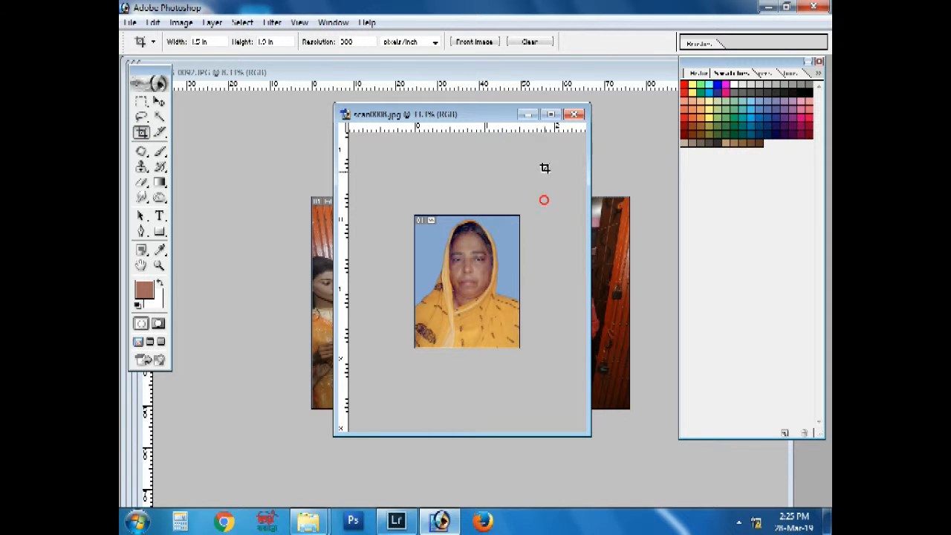
pyautogui.moveTo(545, 168); pyautogui.dragTo(350, 401)
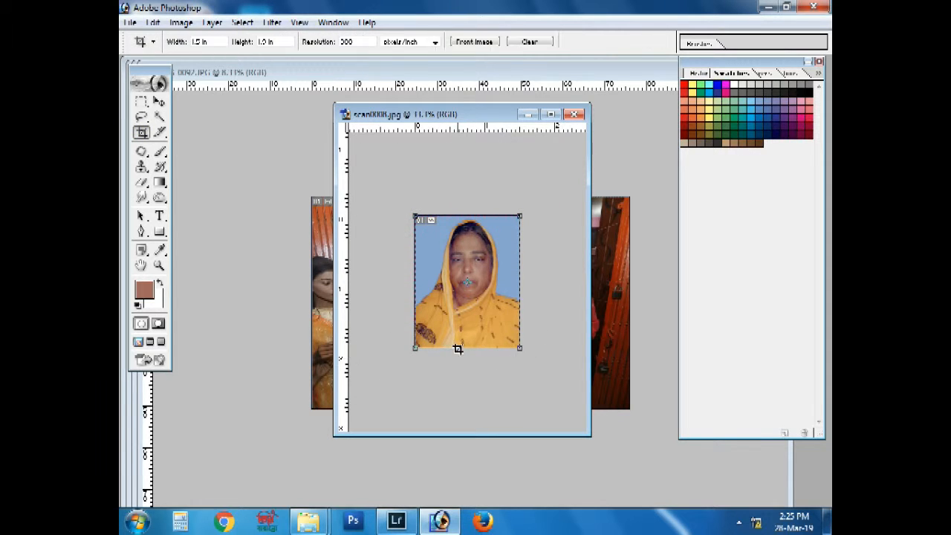
pyautogui.press('Return')
# Extend the portrait's canvas by a relative 0.2 inches in width and height, anchored at the centre, for a white border
pyautogui.rightClick(477, 116)
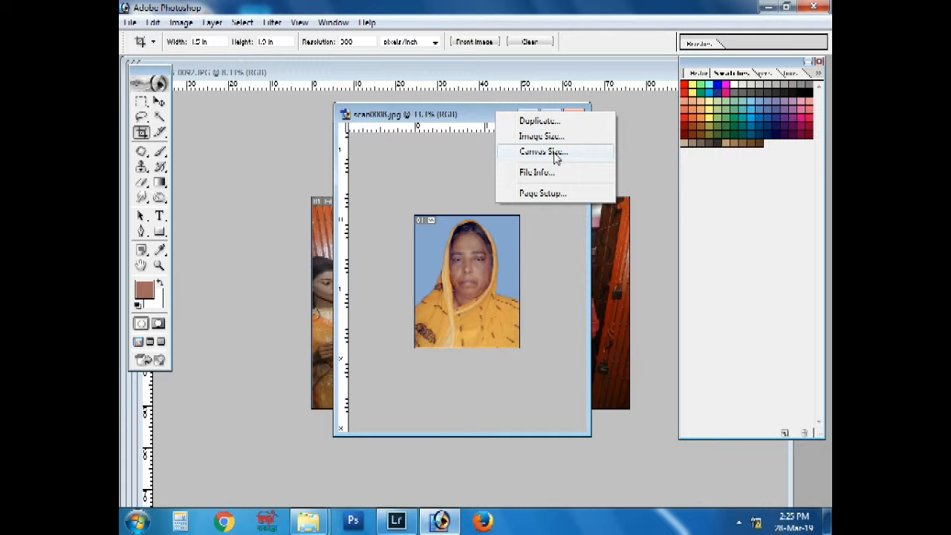
pyautogui.click(554, 157)
pyautogui.click(526, 351)
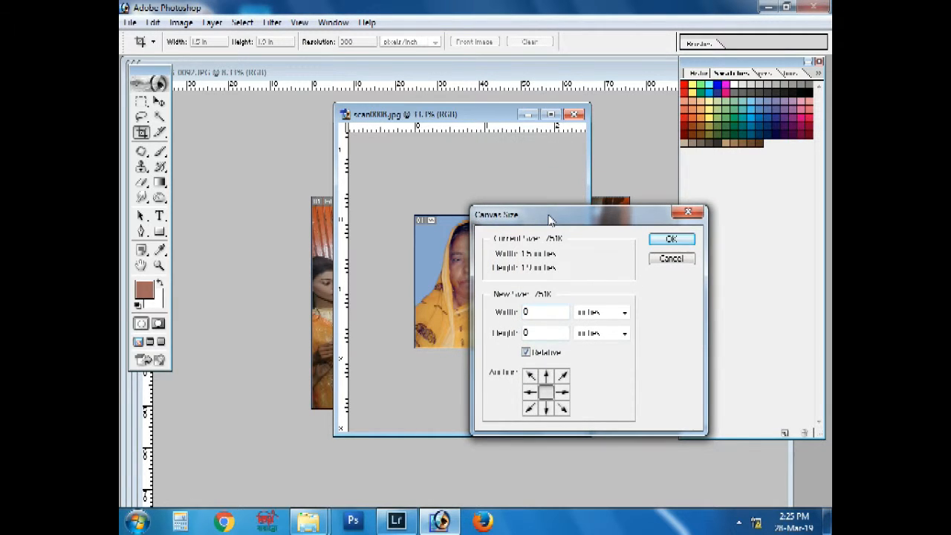
pyautogui.moveTo(548, 215); pyautogui.dragTo(588, 216)
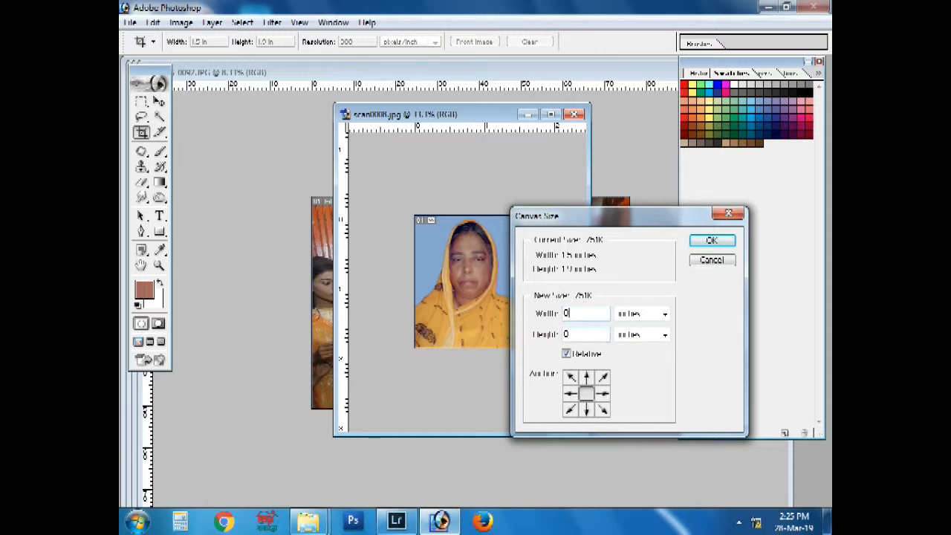
pyautogui.write('2')
pyautogui.press('Tab')
pyautogui.press('Tab')
pyautogui.write('0.2')
pyautogui.press('Return')
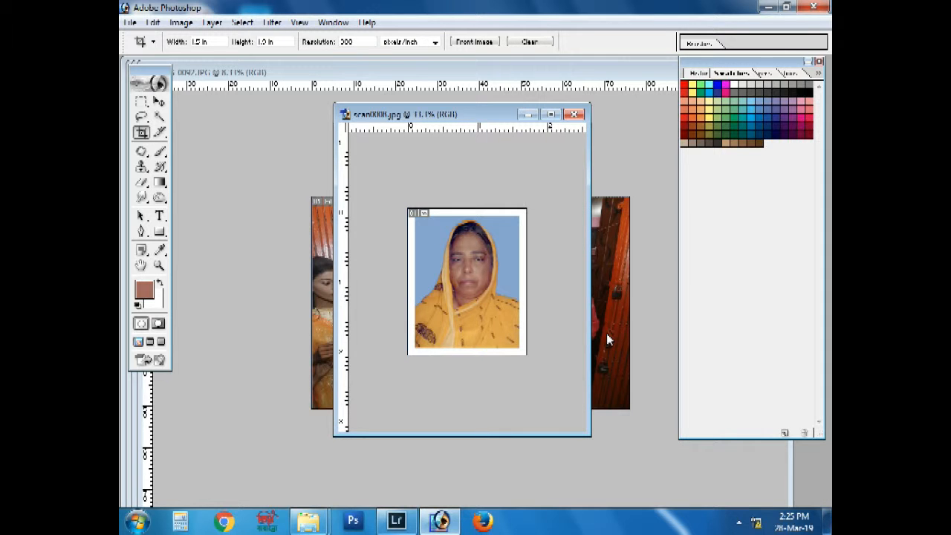
# Create a new white RGB document 3.5 inches wide and 5 inches high at 300 pixels/inch
pyautogui.moveTo(438, 115); pyautogui.dragTo(467, 116)
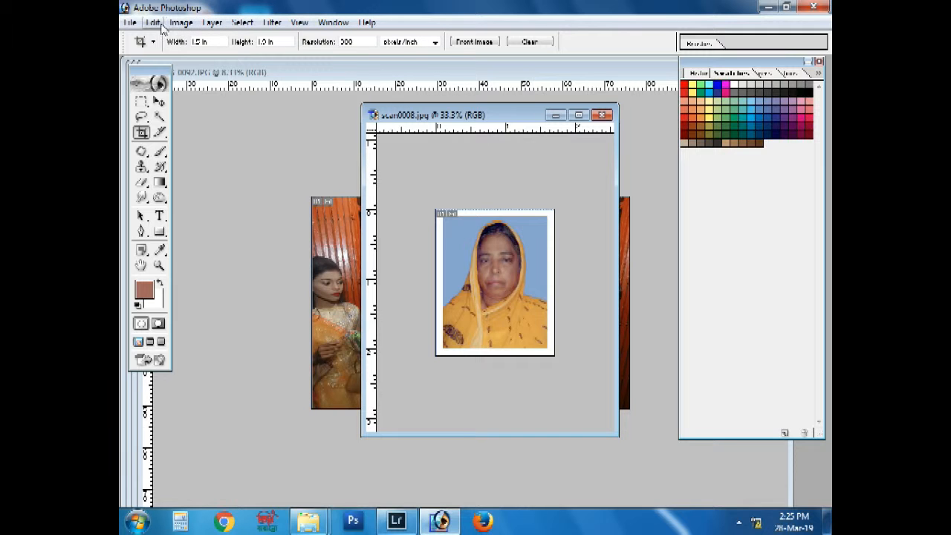
pyautogui.click(130, 22)
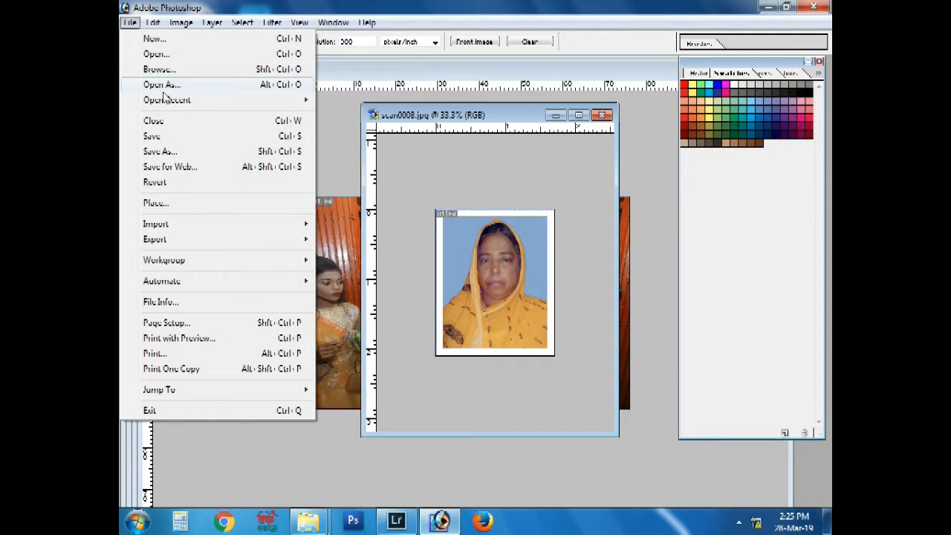
pyautogui.click(155, 38)
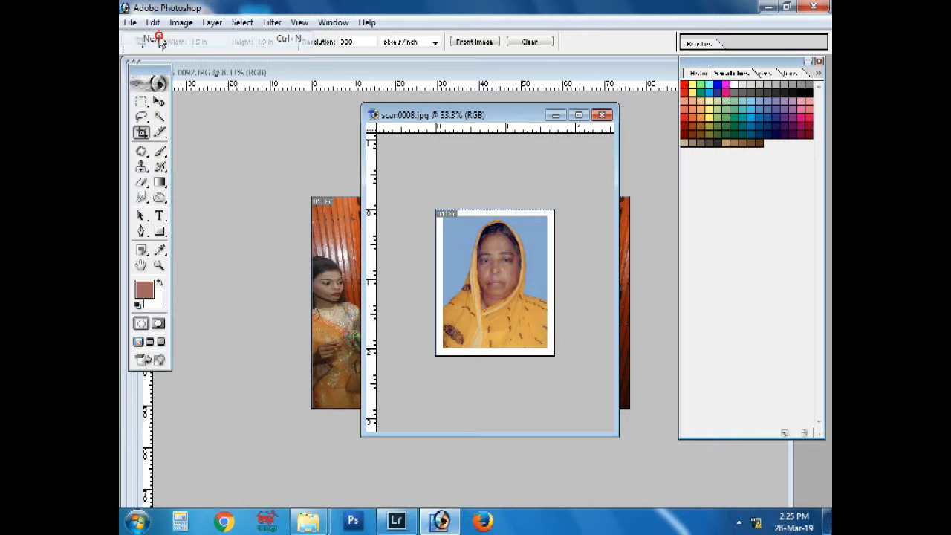
pyautogui.moveTo(510, 222); pyautogui.dragTo(635, 228)
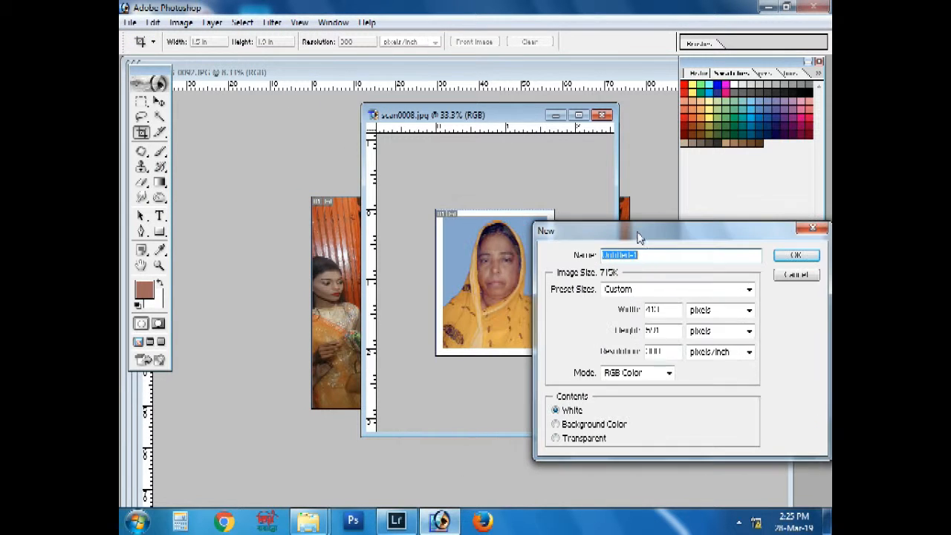
pyautogui.click(749, 310)
pyautogui.click(702, 335)
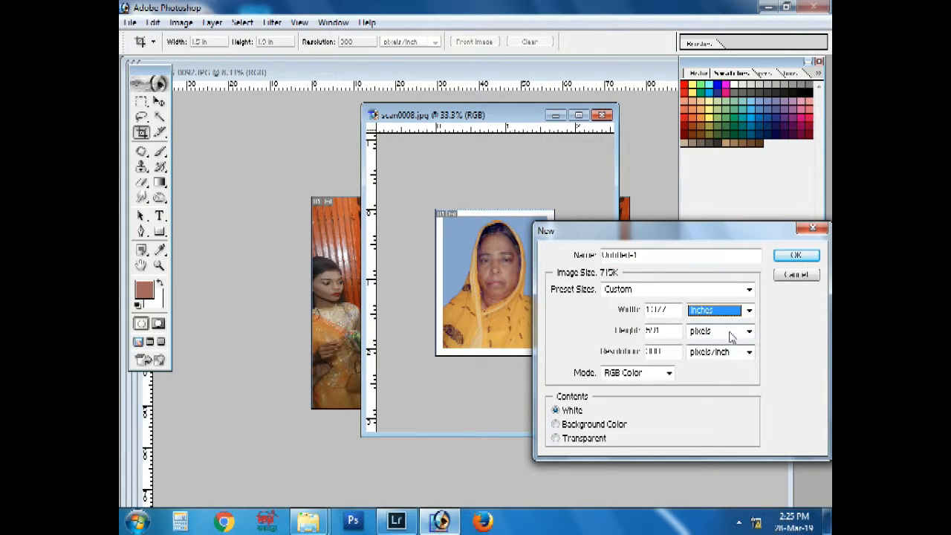
pyautogui.click(749, 330)
pyautogui.click(711, 357)
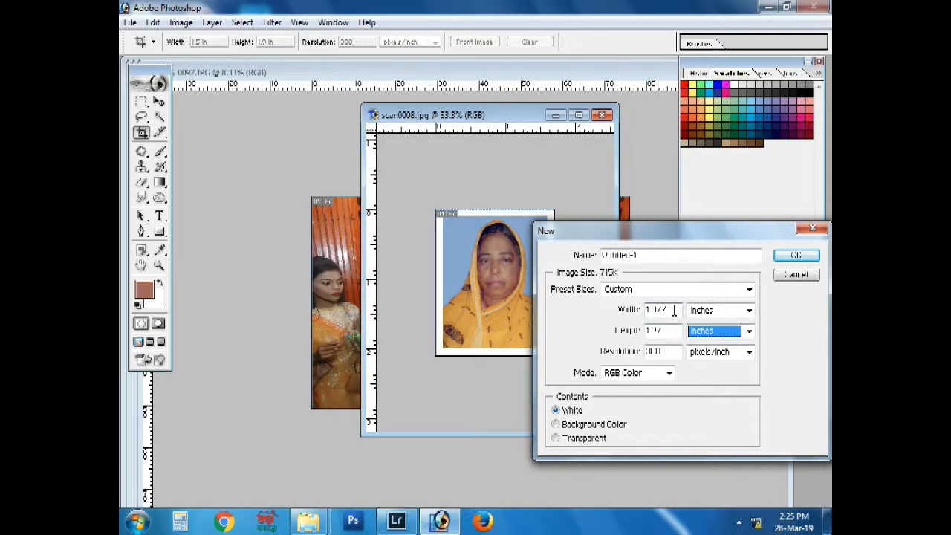
pyautogui.click(673, 312)
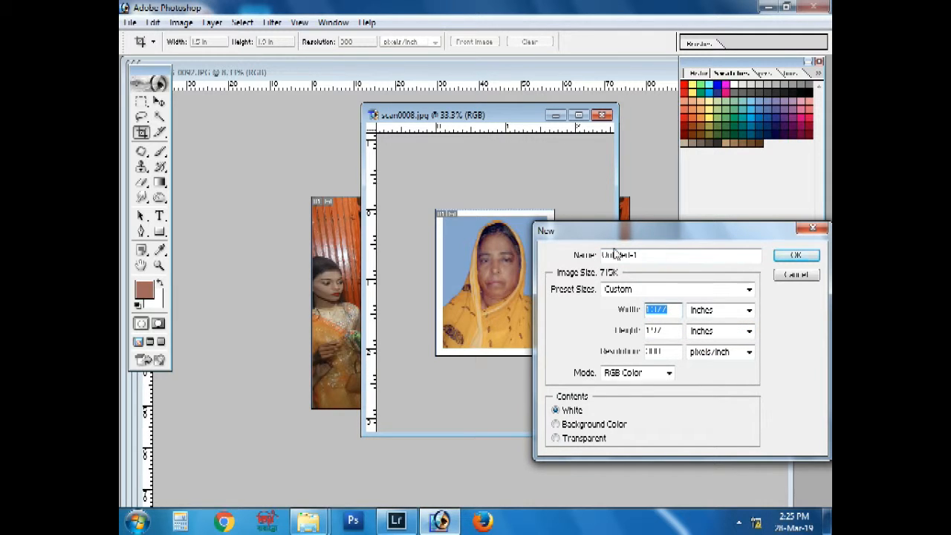
pyautogui.write('3.5')
pyautogui.press('Tab')
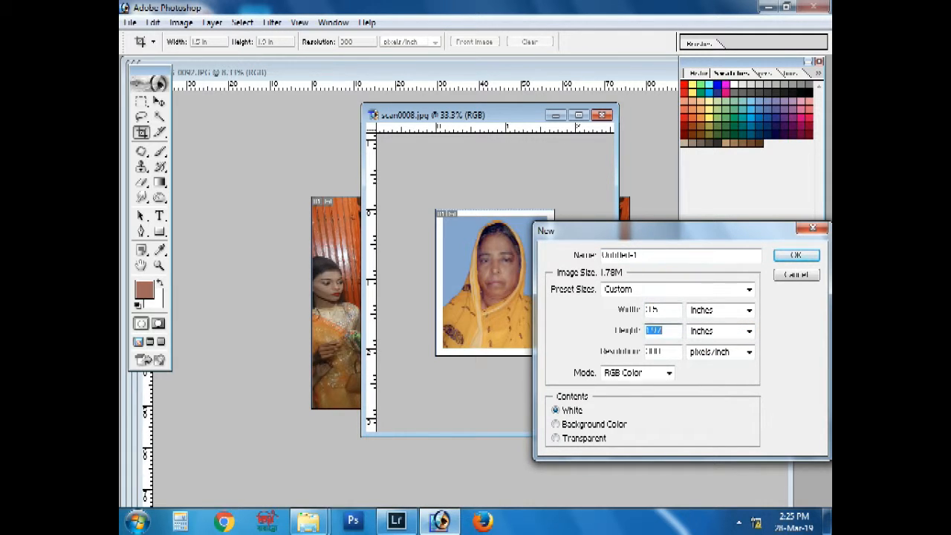
pyautogui.write('5')
pyautogui.doubleClick(664, 349)
pyautogui.write('300')
pyautogui.click(796, 255)
# Arrange the portrait and the new blank document side by side so the whole photo is visible
pyautogui.moveTo(349, 117); pyautogui.dragTo(615, 148)
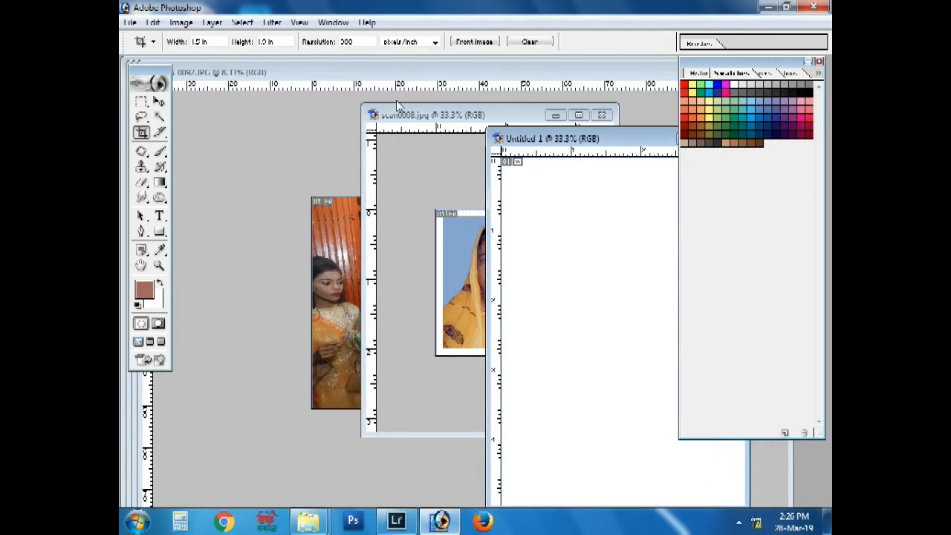
pyautogui.moveTo(441, 117); pyautogui.dragTo(320, 128)
pyautogui.moveTo(536, 141); pyautogui.dragTo(508, 138)
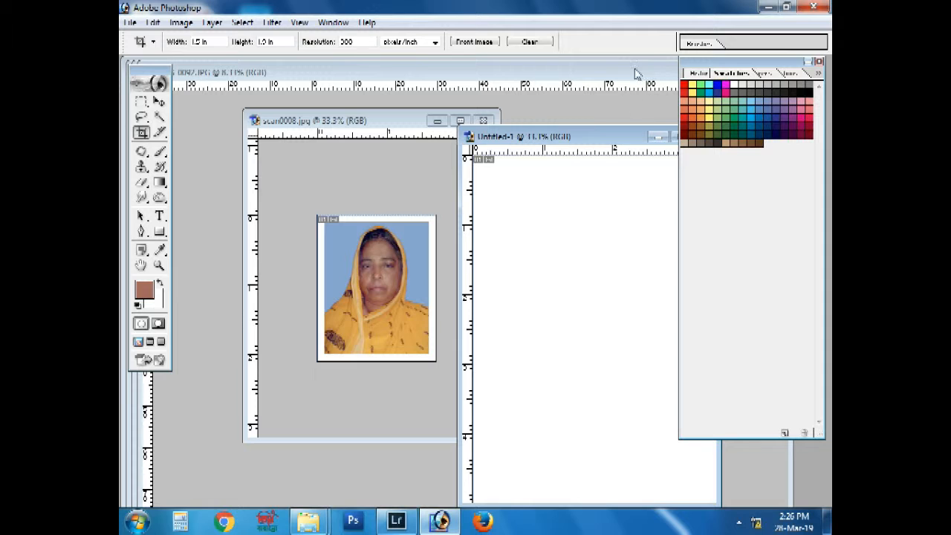
# Fill the new blank document with a light blue swatch colour
pyautogui.click(762, 98)
pyautogui.moveTo(563, 141); pyautogui.dragTo(548, 129)
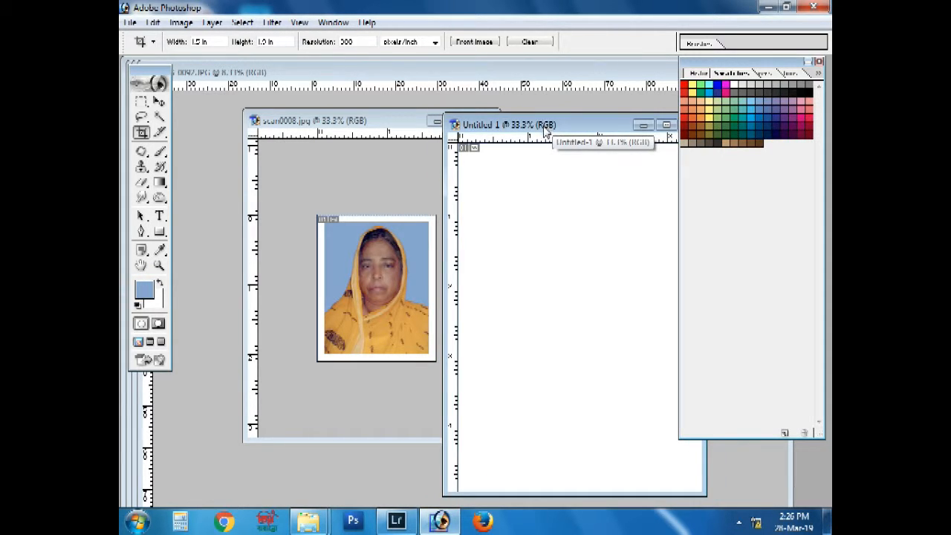
pyautogui.hotkey('alt', 'BackSpace')
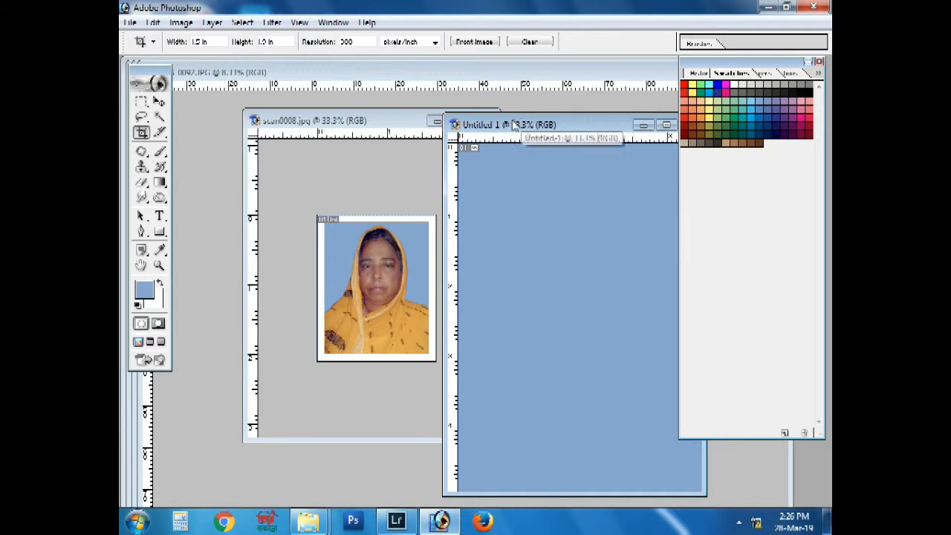
# Select the entire bordered portrait in scan0008.jpg with the Rectangular Marquee and cut it to the clipboard
pyautogui.moveTo(505, 126); pyautogui.dragTo(480, 124)
pyautogui.click(365, 153)
pyautogui.moveTo(363, 123); pyautogui.dragTo(377, 116)
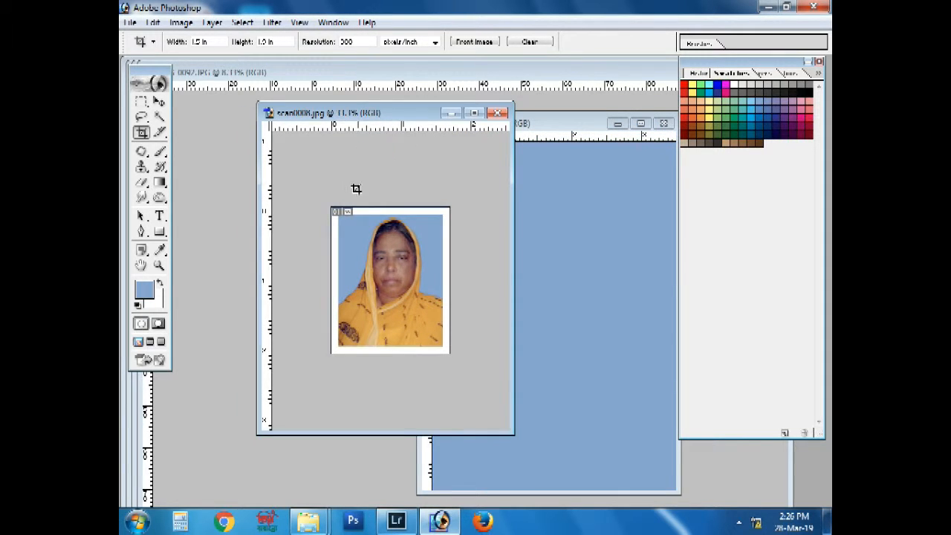
pyautogui.click(141, 102)
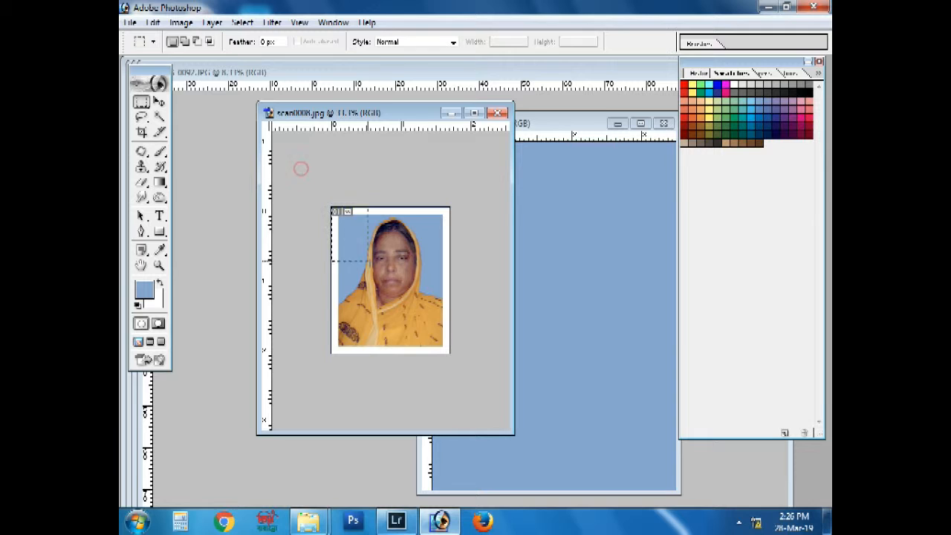
pyautogui.moveTo(299, 168); pyautogui.dragTo(461, 369)
pyautogui.rightClick(370, 246)
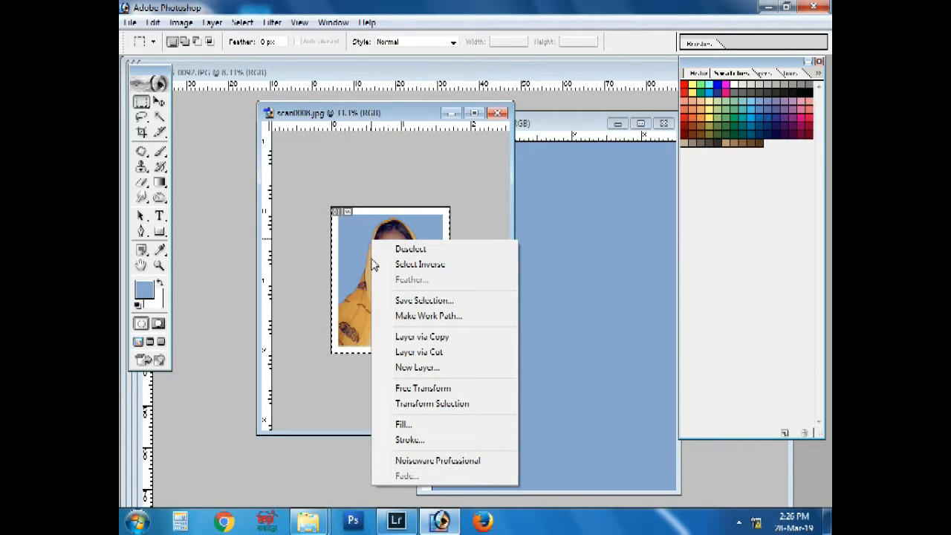
pyautogui.click(333, 180)
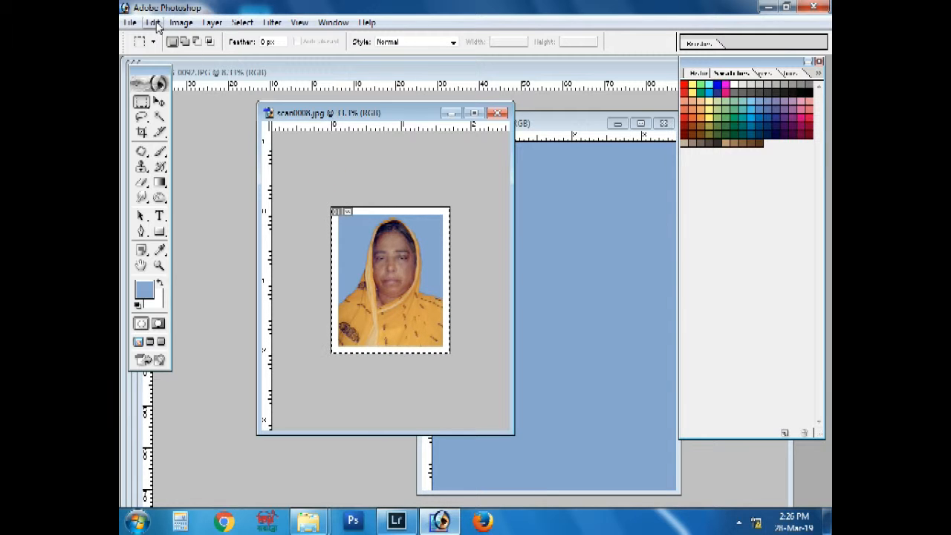
pyautogui.click(153, 23)
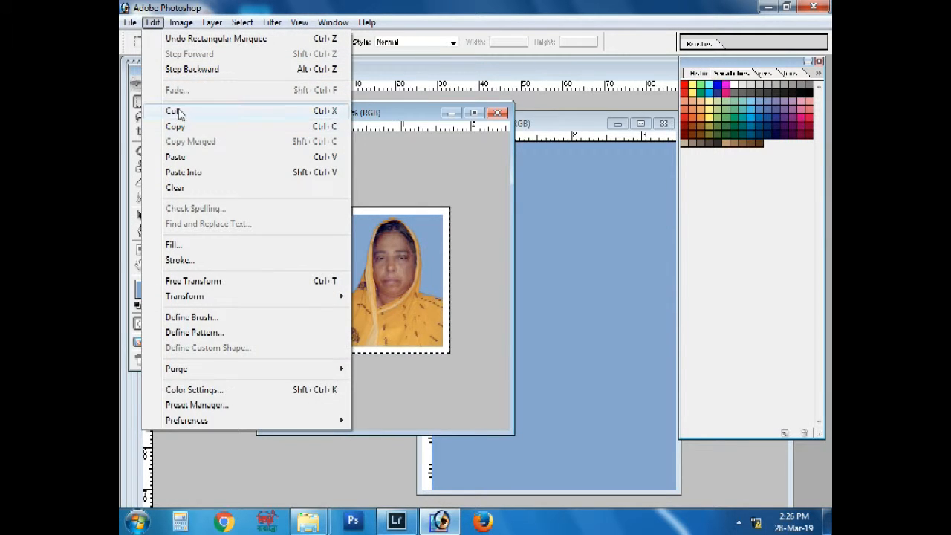
pyautogui.click(174, 111)
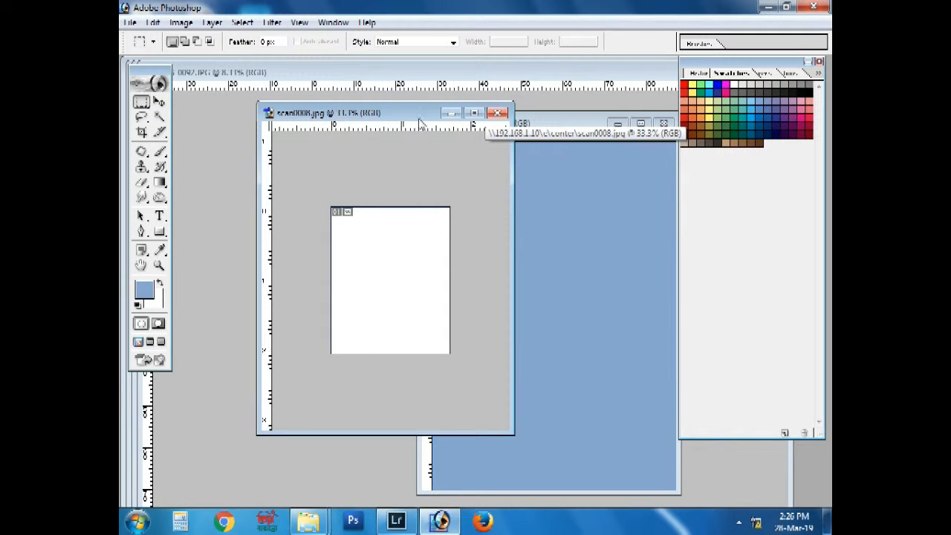
# Close scan0008.jpg without saving its changes and maximize the blue blank document
pyautogui.moveTo(500, 115); pyautogui.dragTo(444, 117)
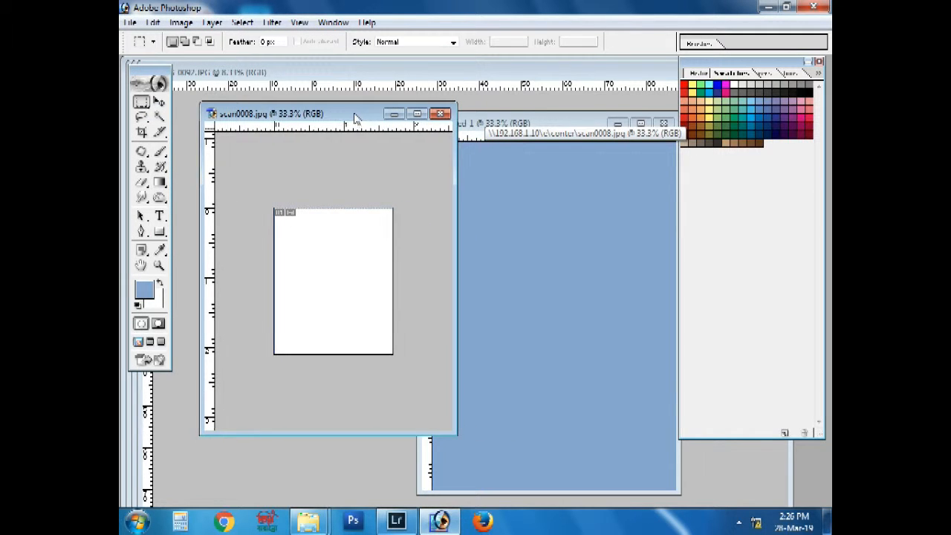
pyautogui.click(442, 115)
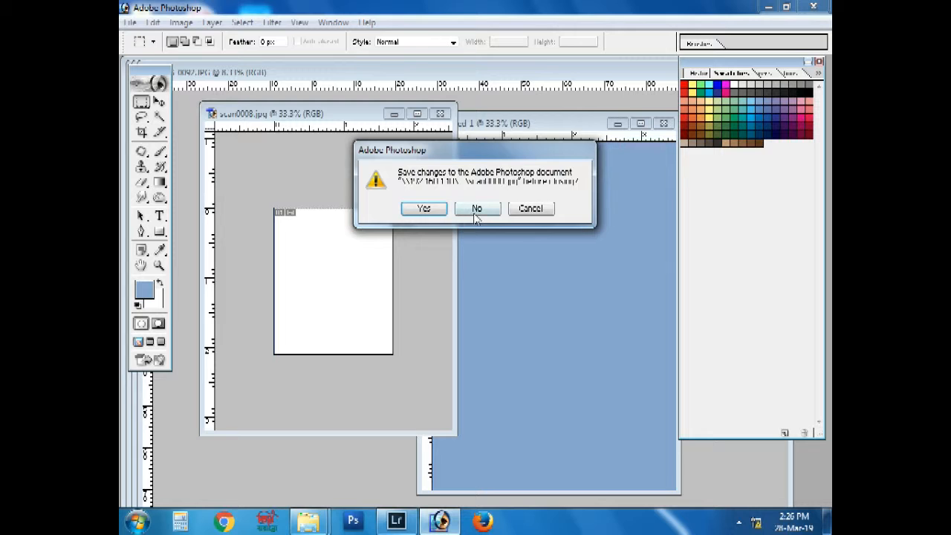
pyautogui.click(477, 209)
pyautogui.moveTo(550, 123); pyautogui.dragTo(481, 111)
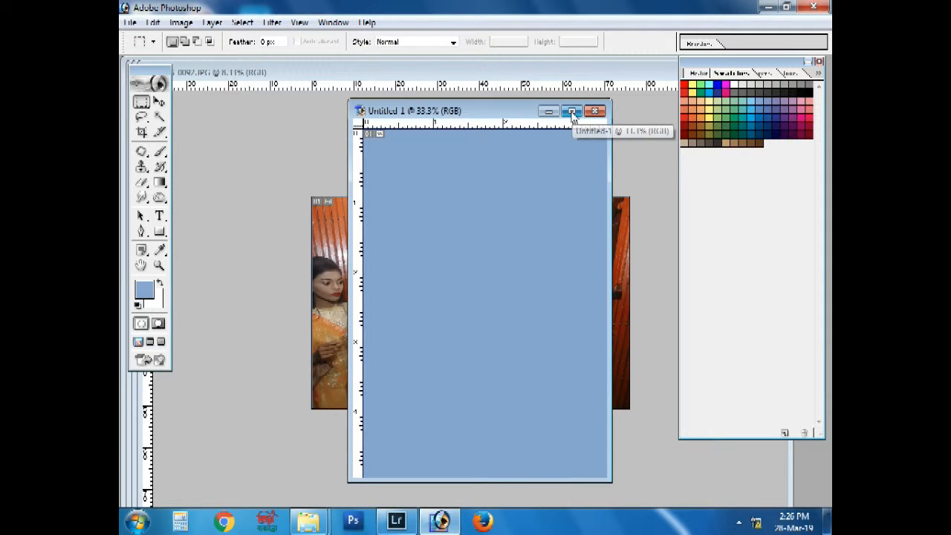
pyautogui.click(572, 111)
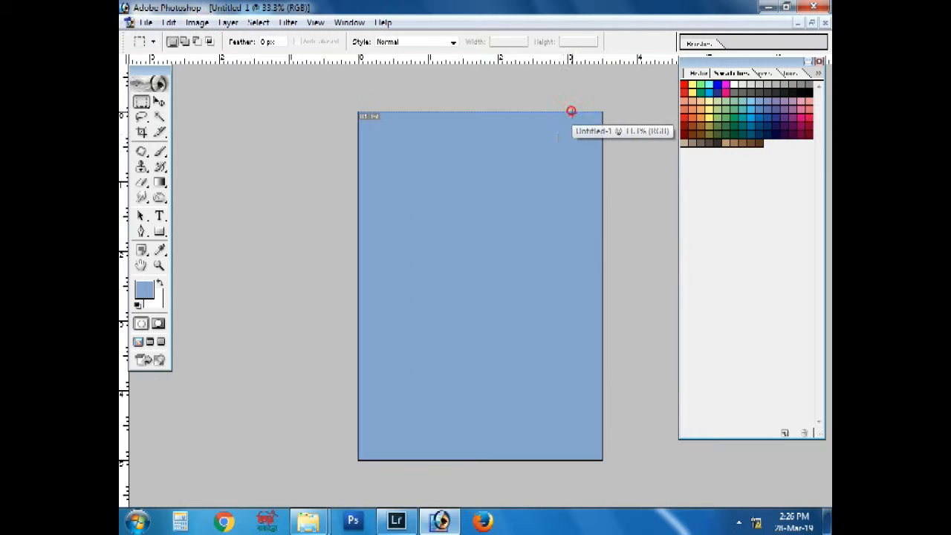
# Paste the portrait into the blue sheet and move it to the sheet's upper-left corner
pyautogui.click(170, 22)
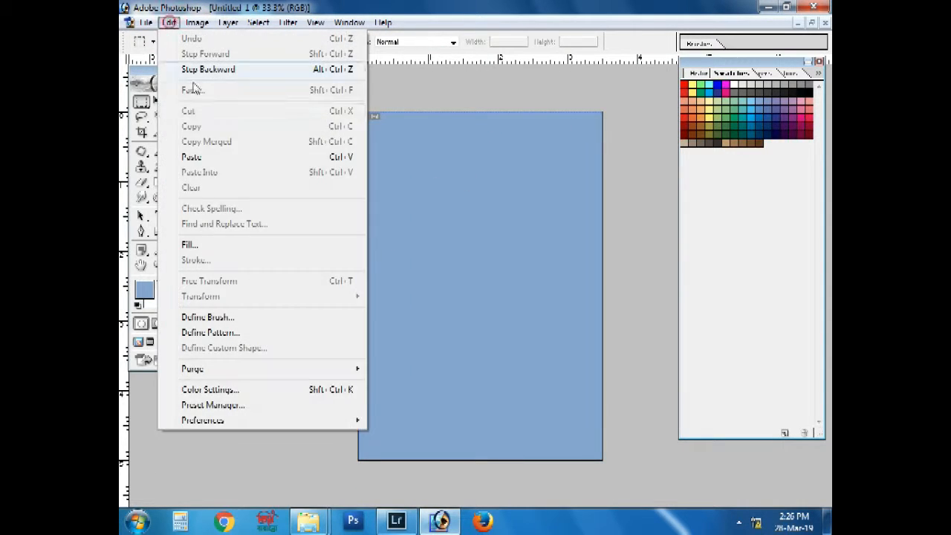
pyautogui.click(194, 157)
pyautogui.press('v')
pyautogui.moveTo(458, 286); pyautogui.dragTo(408, 196)
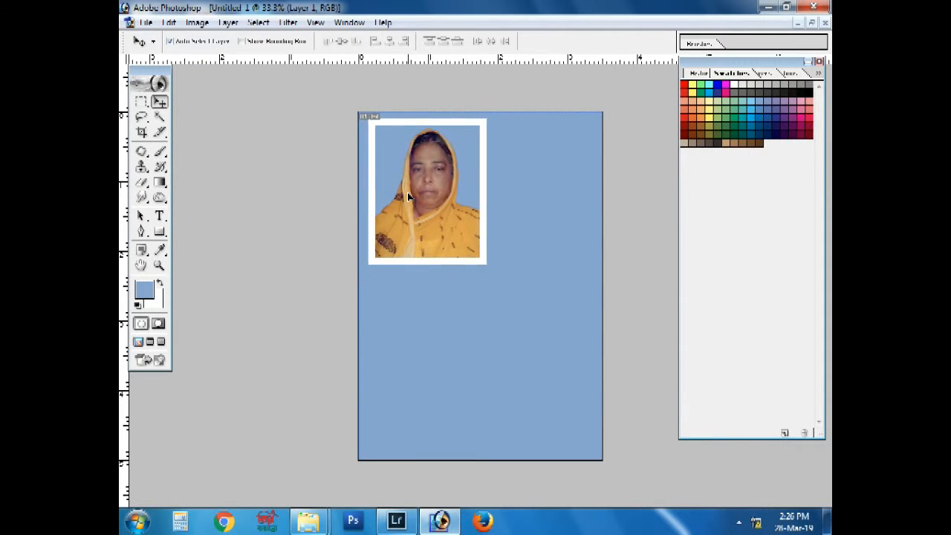
# Duplicate the portrait to its right and nudge the original left, leaving a thin gap between the two
pyautogui.rightClick(417, 186)
pyautogui.click(414, 176)
pyautogui.moveTo(413, 172); pyautogui.dragTo(527, 182)
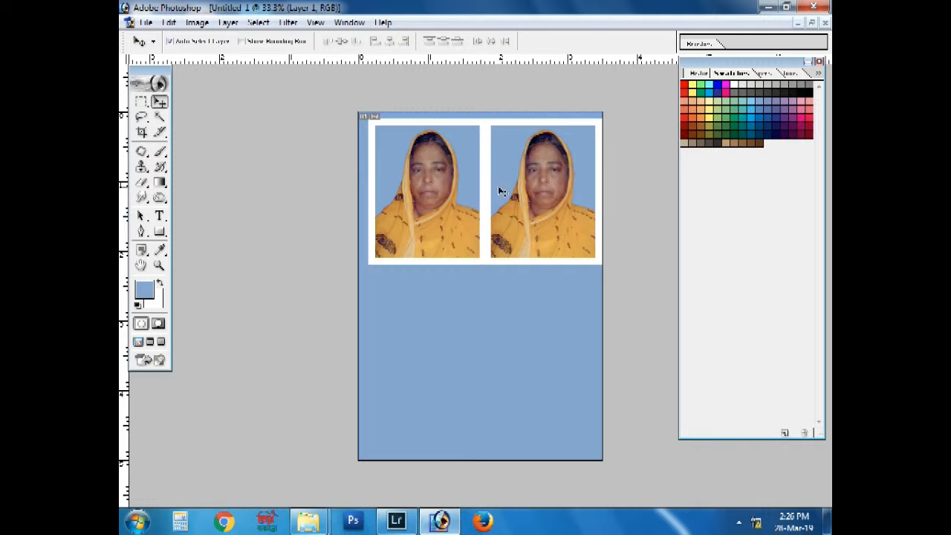
pyautogui.press('Left')
pyautogui.press('Left')
pyautogui.press('Left')
pyautogui.press('Left')
pyautogui.press('Left')
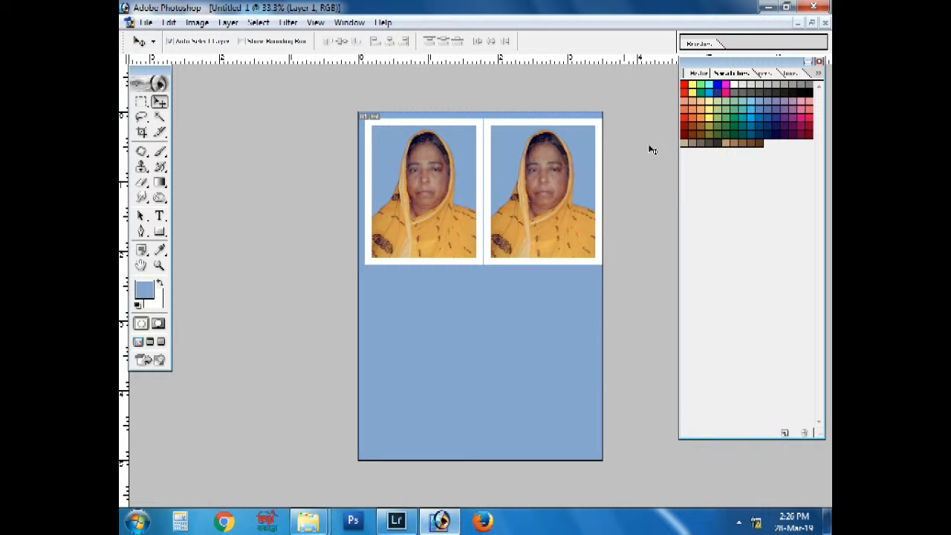
# Link the two portrait layers and shift the pair slightly left to centre it across the sheet
pyautogui.click(767, 73)
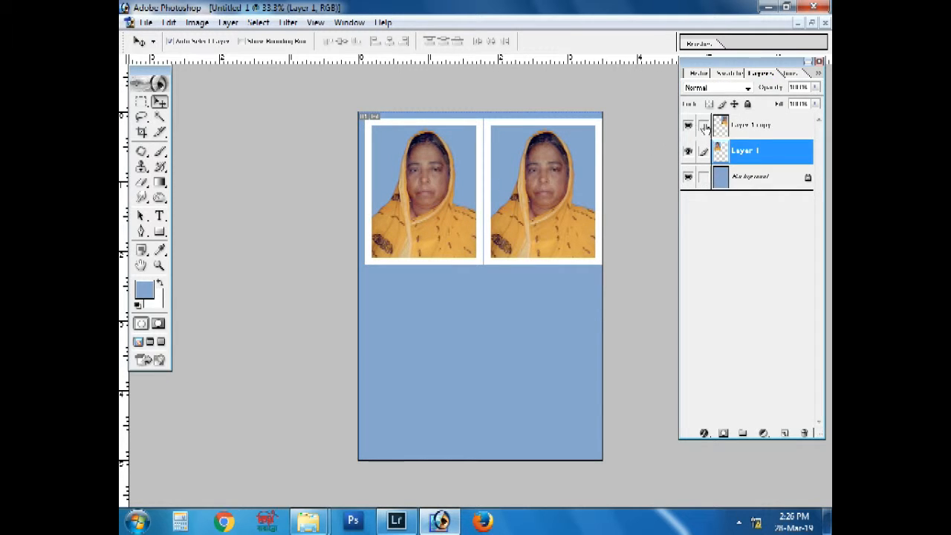
pyautogui.click(705, 126)
pyautogui.click(565, 205)
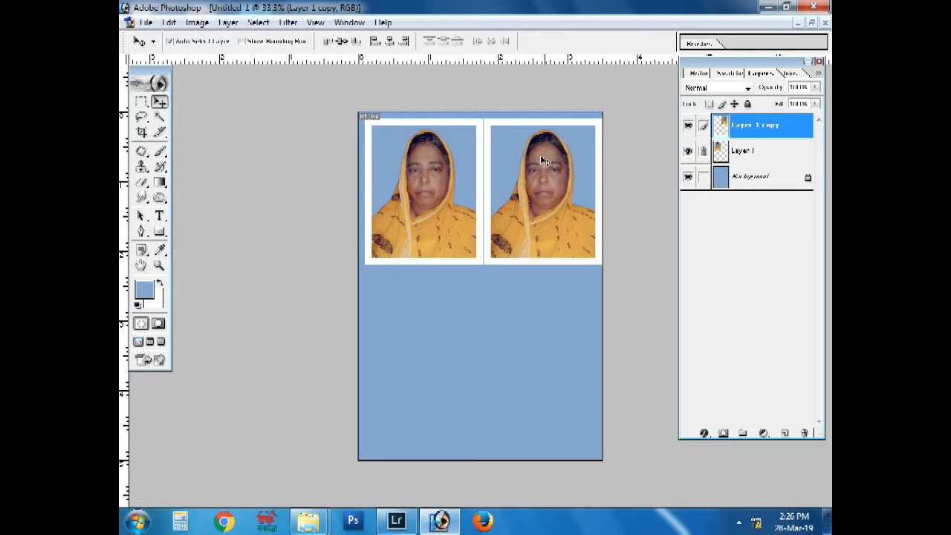
pyautogui.moveTo(548, 159); pyautogui.dragTo(544, 159)
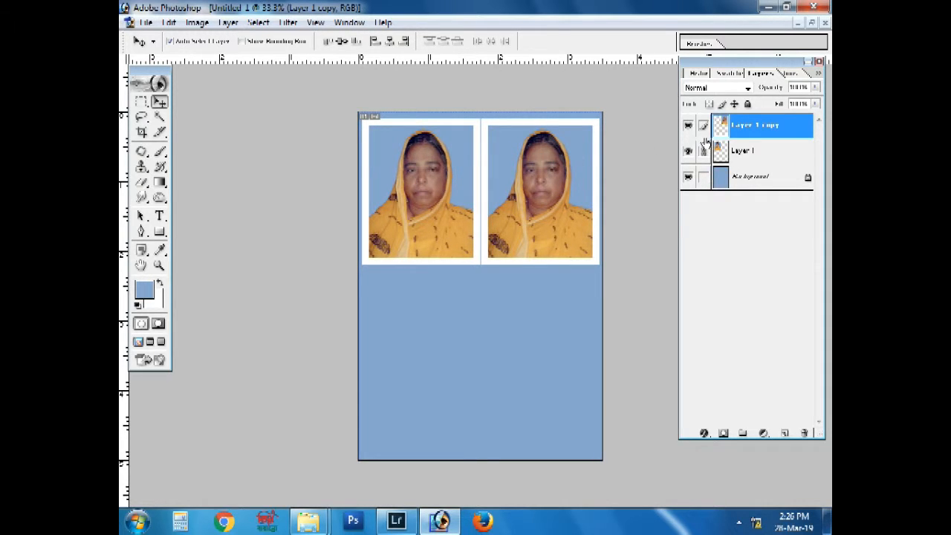
# Merge the linked portraits into one layer and duplicate the row directly below it
pyautogui.hotkey('ctrl', 'e')
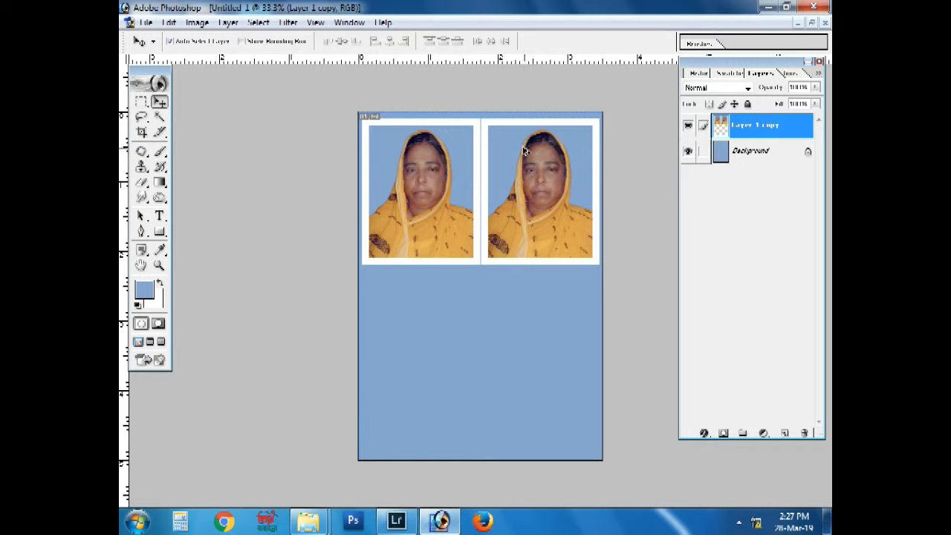
pyautogui.moveTo(519, 150); pyautogui.dragTo(510, 297)
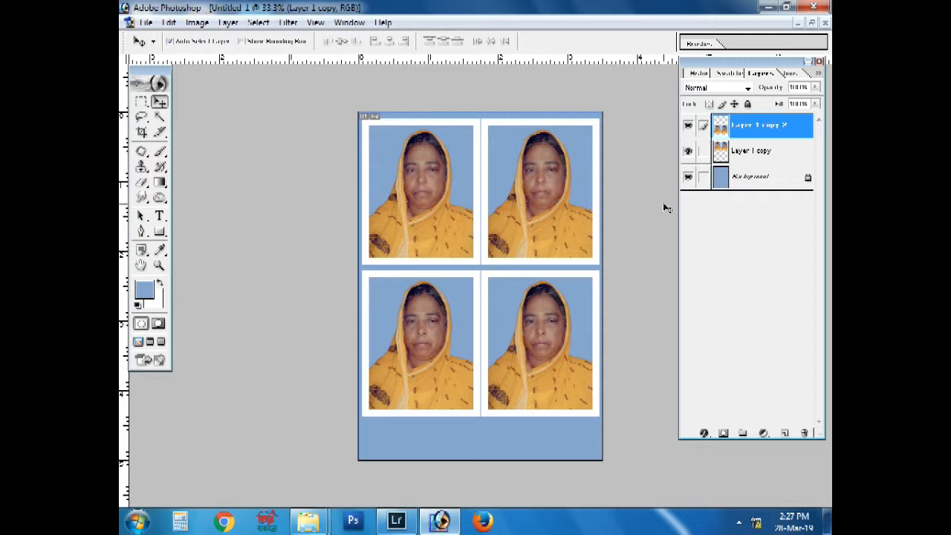
# Link the two portrait rows and use Free Transform to nudge them down and slightly left on the sheet
pyautogui.click(704, 151)
pyautogui.hotkey('ctrl', 't')
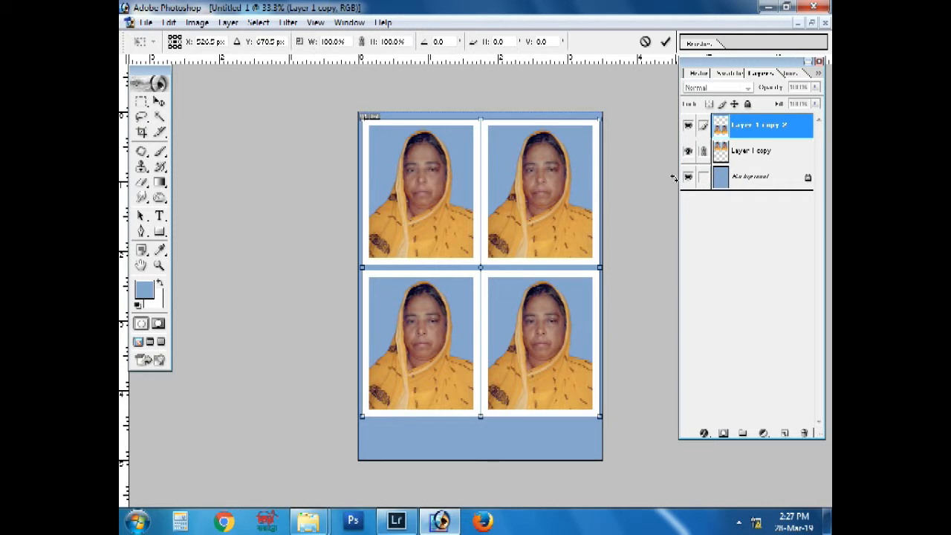
pyautogui.press('Down')
pyautogui.press('Down')
pyautogui.press('Down')
pyautogui.press('Down')
pyautogui.press('Down')
pyautogui.press('Down')
pyautogui.press('Down')
pyautogui.press('Left')
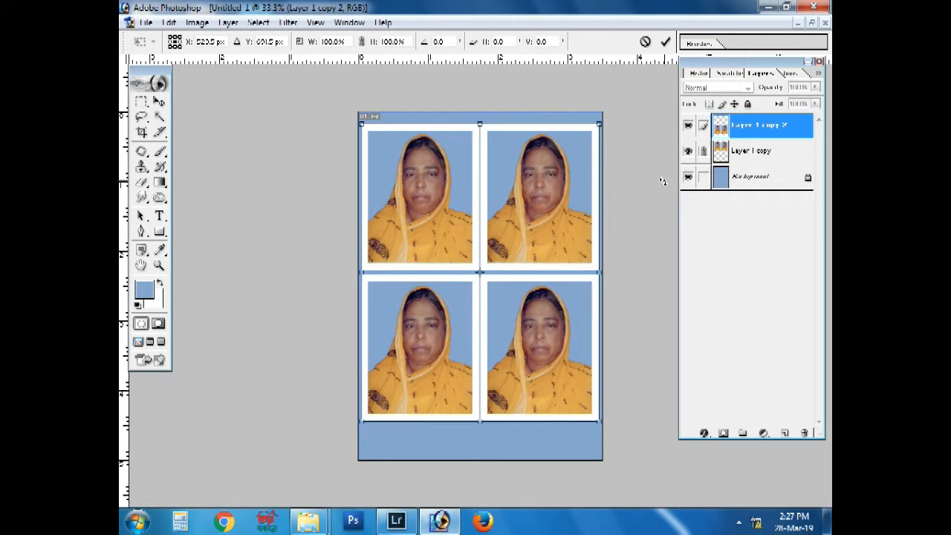
pyautogui.press('Down')
pyautogui.press('Down')
pyautogui.press('Return')
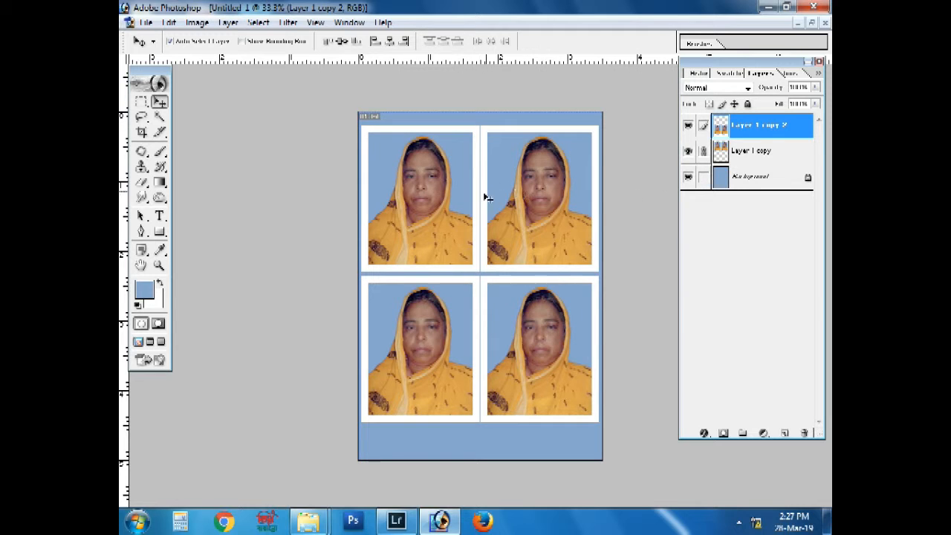
# Link the background to the two portrait rows and merge all the layers into one
pyautogui.click(704, 178)
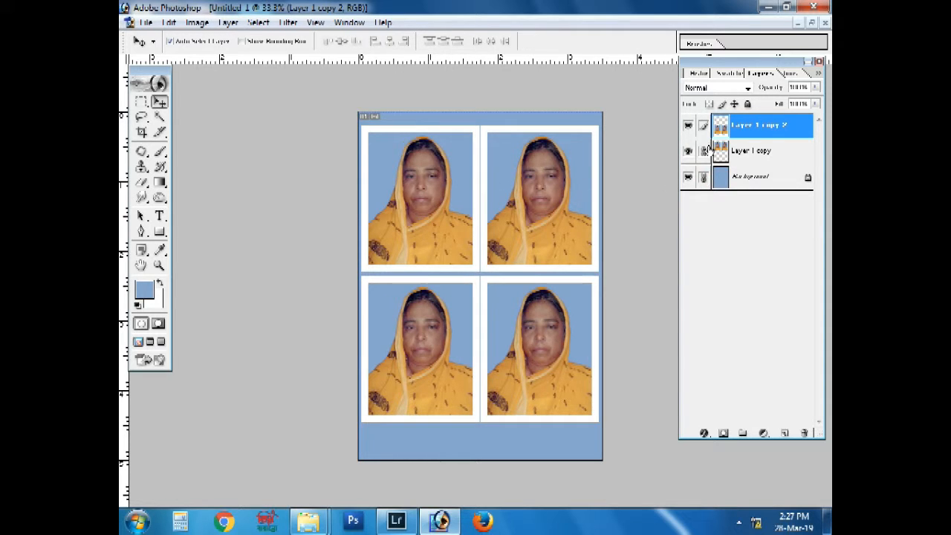
pyautogui.hotkey('ctrl', 'e')
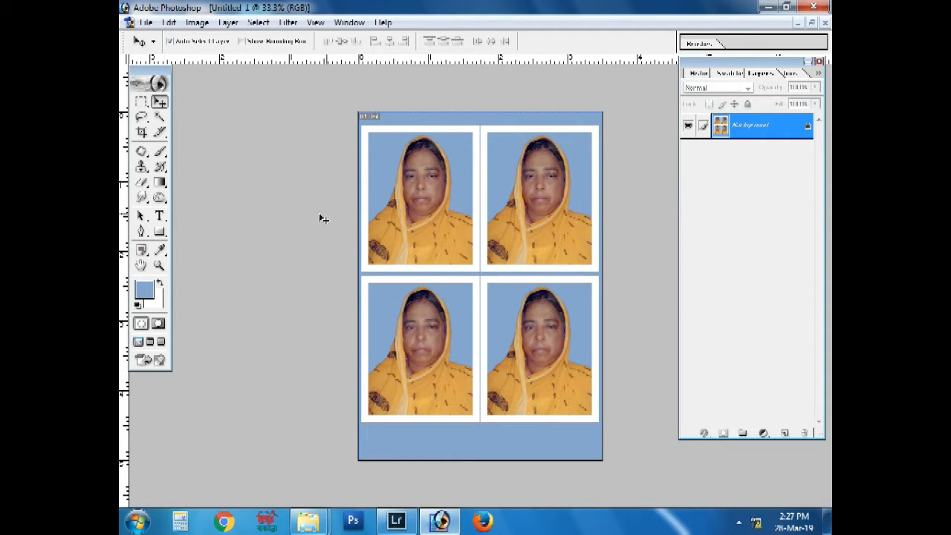
# Save the sheet under a new name as a JPEG on the Desktop, with a file name starting with 3R
pyautogui.click(145, 23)
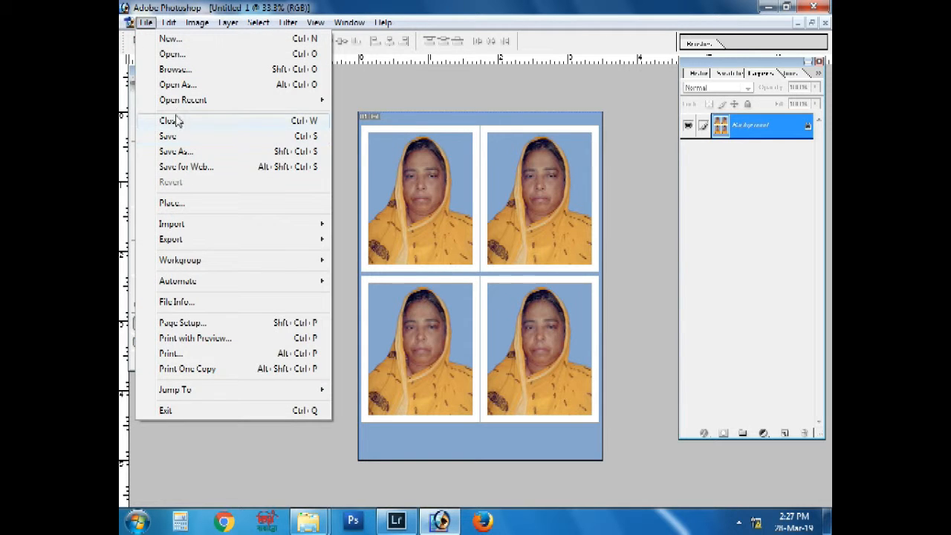
pyautogui.click(184, 152)
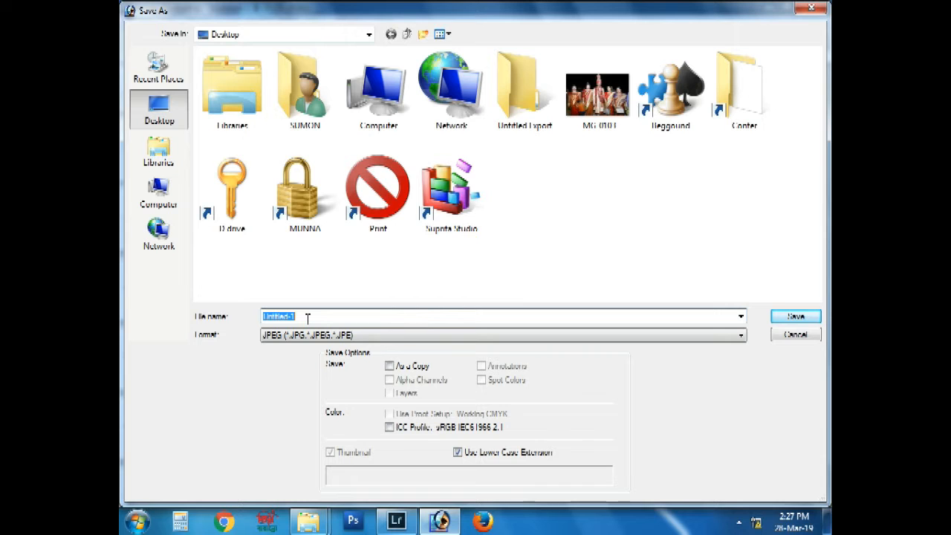
pyautogui.write('3R')
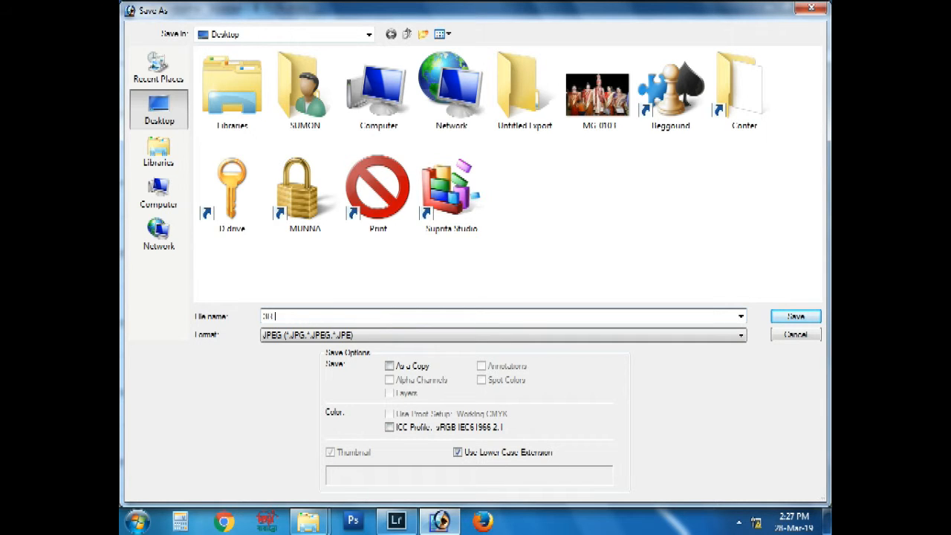